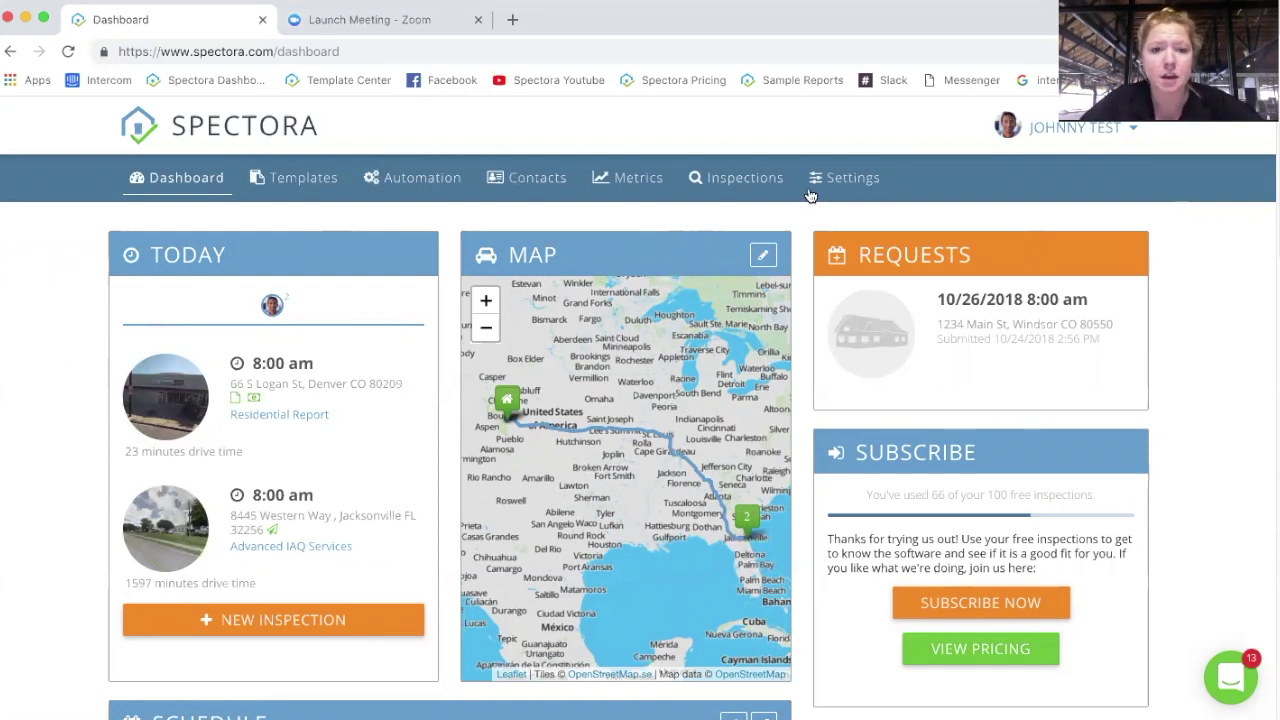
Step: Open the Automation page and review the inspection confirmation emails in the Scheduling section
{"action": "left_click", "coordinate": [1072, 137]}
{"action": "left_click", "coordinate": [1073, 365]}
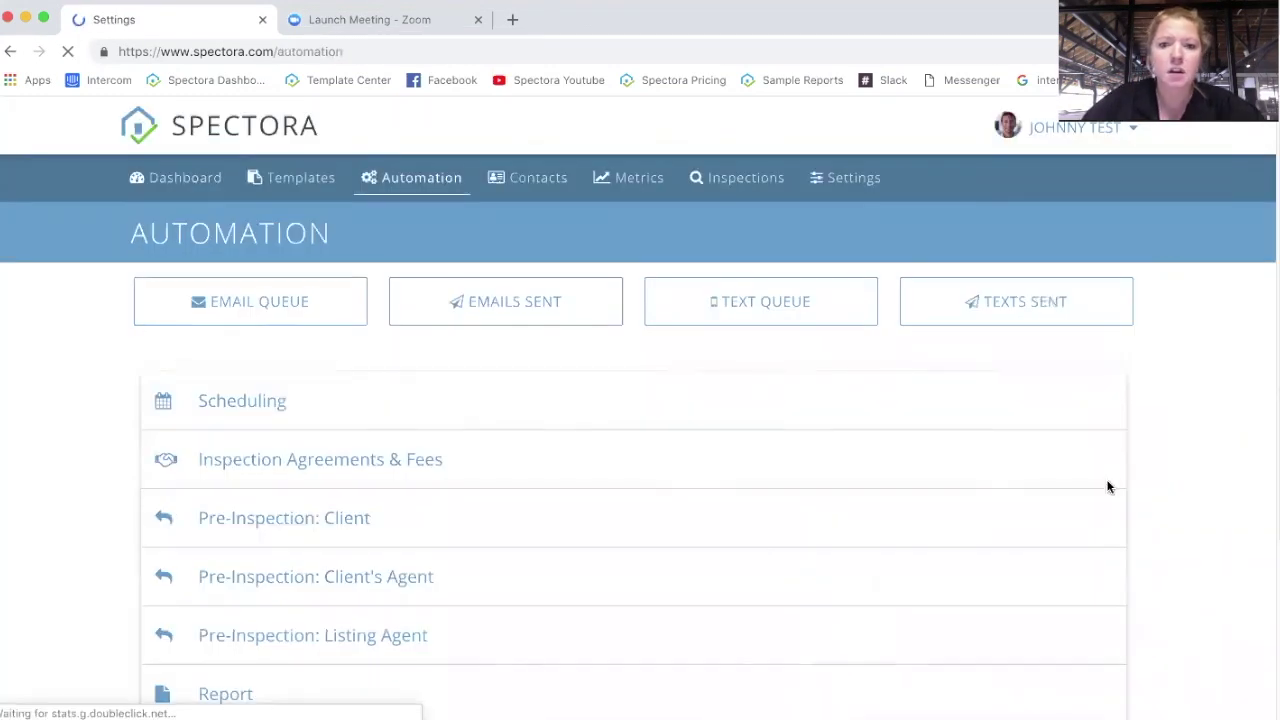
{"action": "scroll", "coordinate": [1207, 451], "scroll_direction": "down", "scroll_amount": 1}
{"action": "scroll", "coordinate": [1205, 440], "scroll_direction": "down", "scroll_amount": 2}
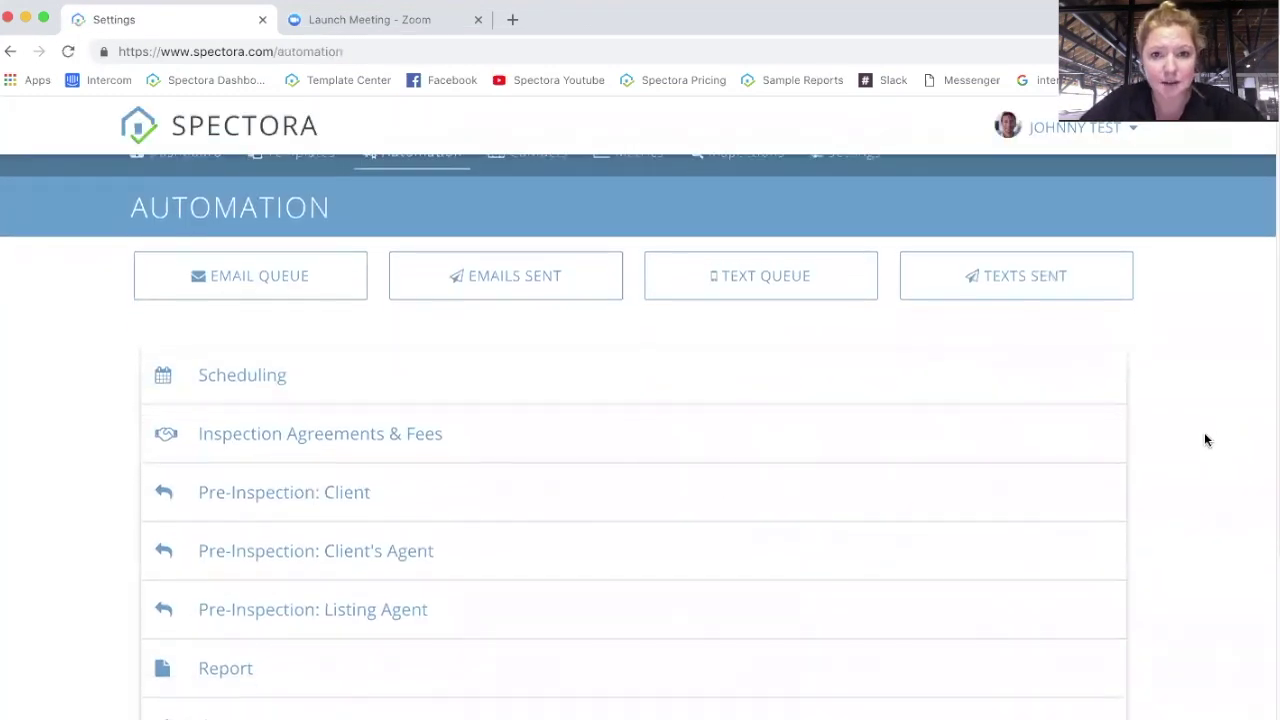
{"action": "scroll", "coordinate": [1205, 440], "scroll_direction": "down", "scroll_amount": 1}
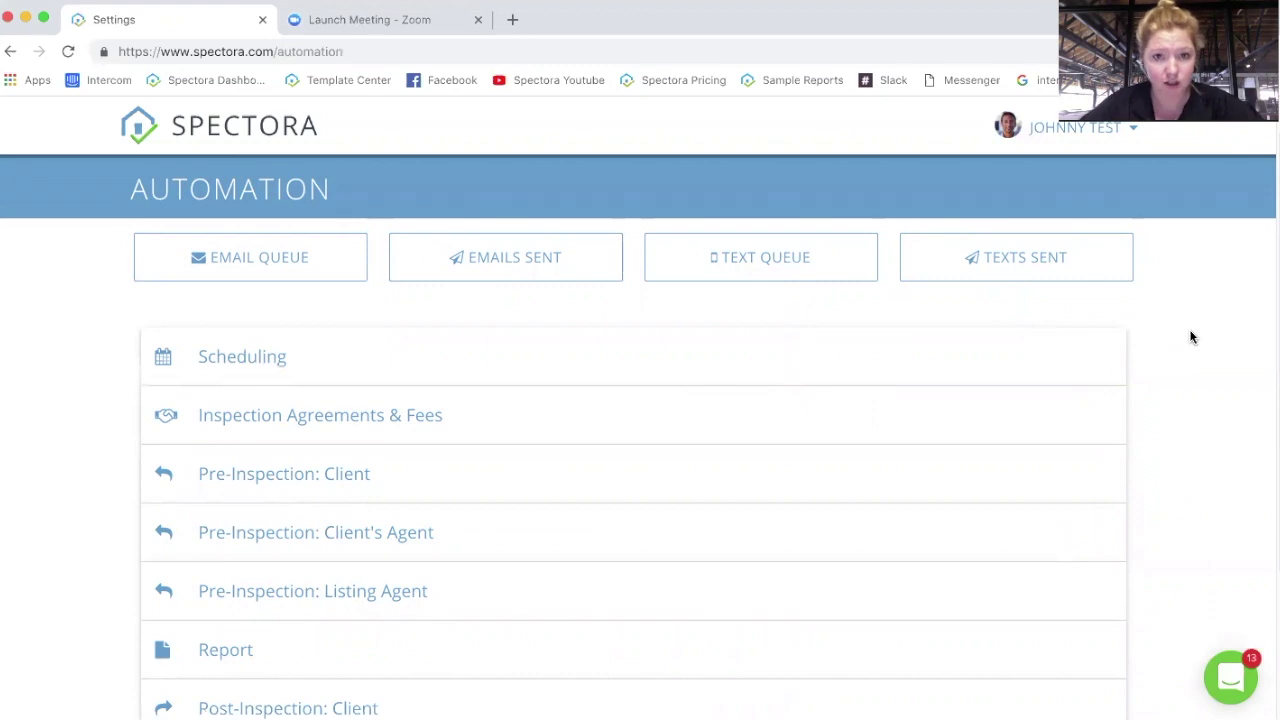
{"action": "scroll", "coordinate": [1200, 403], "scroll_direction": "down", "scroll_amount": 3}
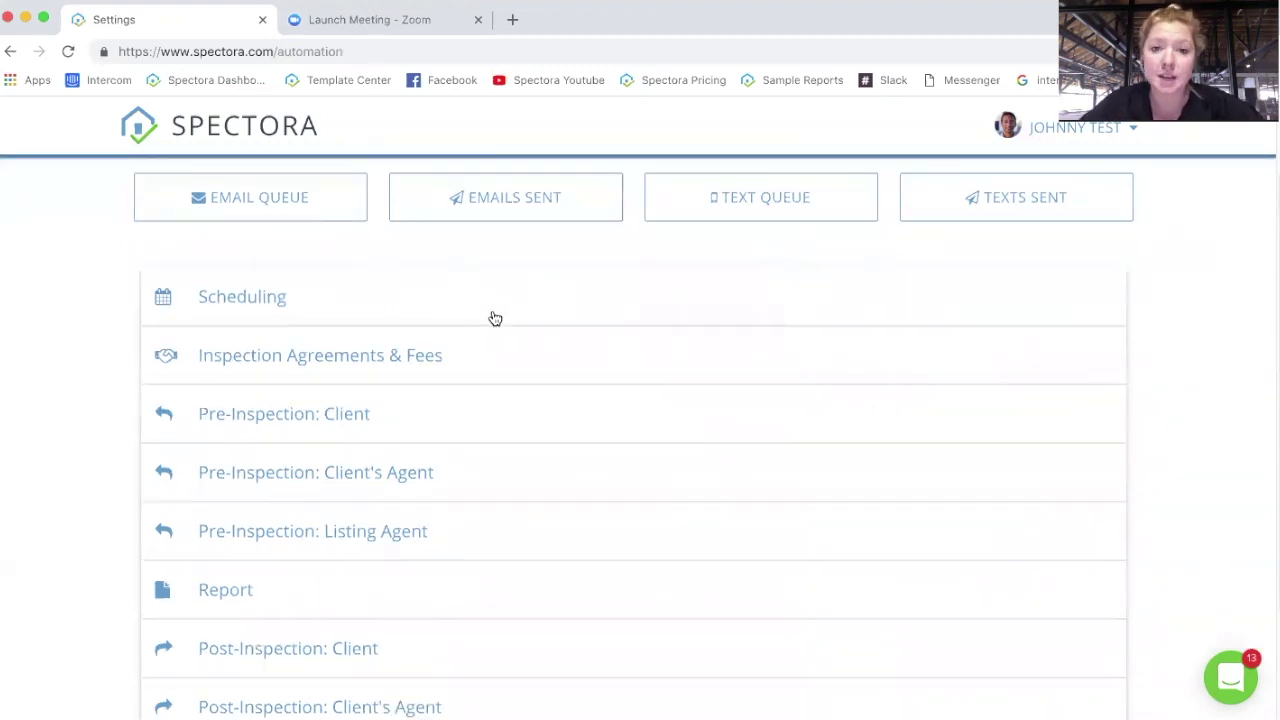
{"action": "left_click", "coordinate": [494, 318]}
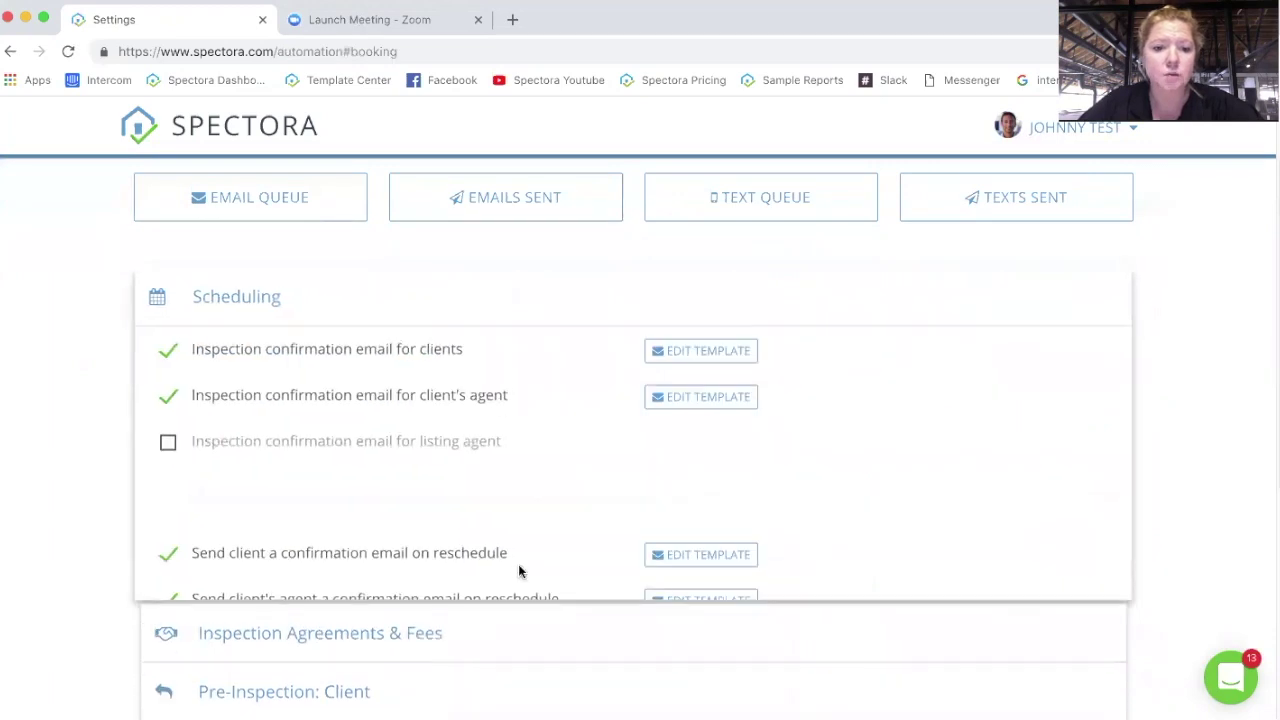
{"action": "left_click", "coordinate": [471, 286]}
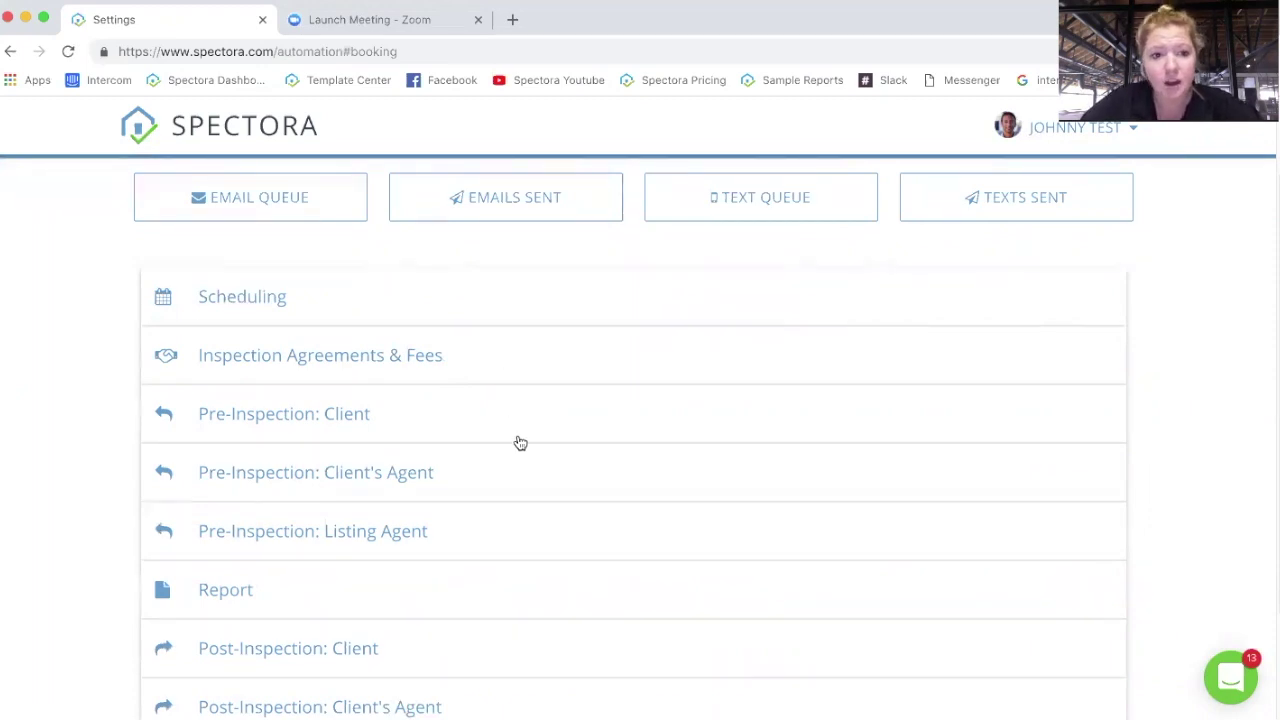
Step: Review the email and text message reminders under Pre-Inspection: Client, including the time unit options for the first email reminder
{"action": "scroll", "coordinate": [400, 380], "scroll_direction": "down", "scroll_amount": 1}
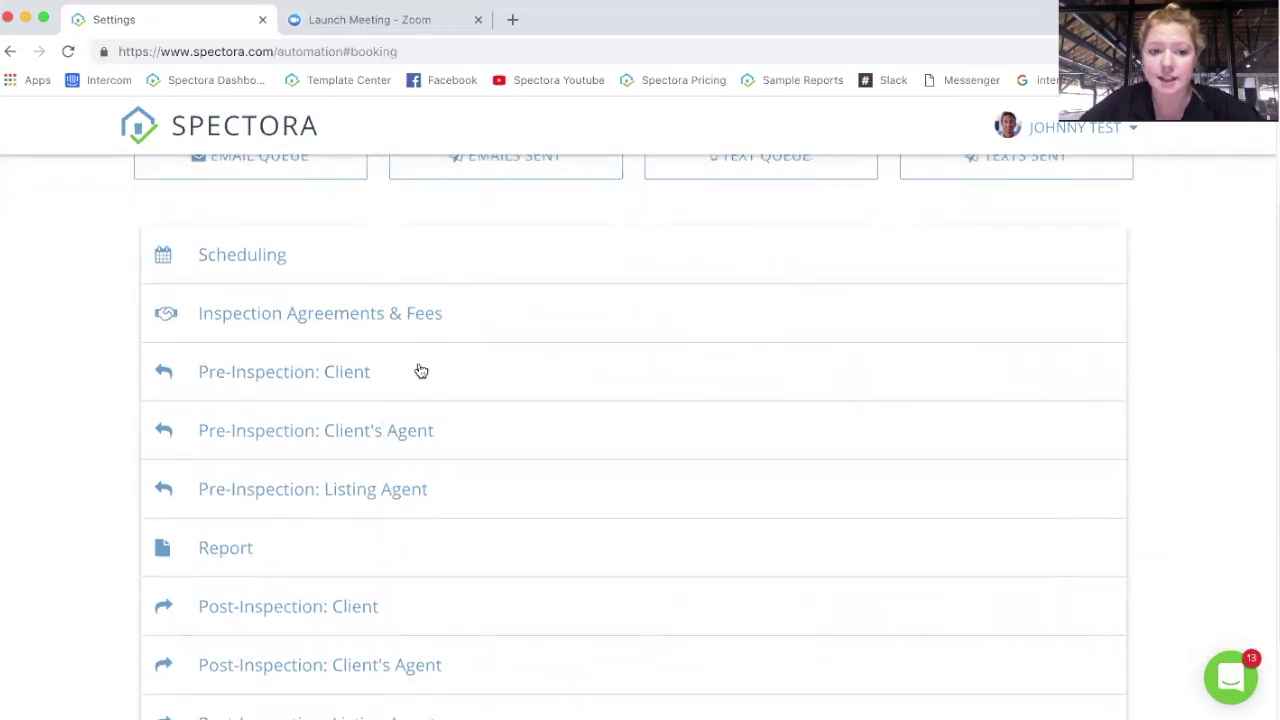
{"action": "left_click", "coordinate": [417, 369]}
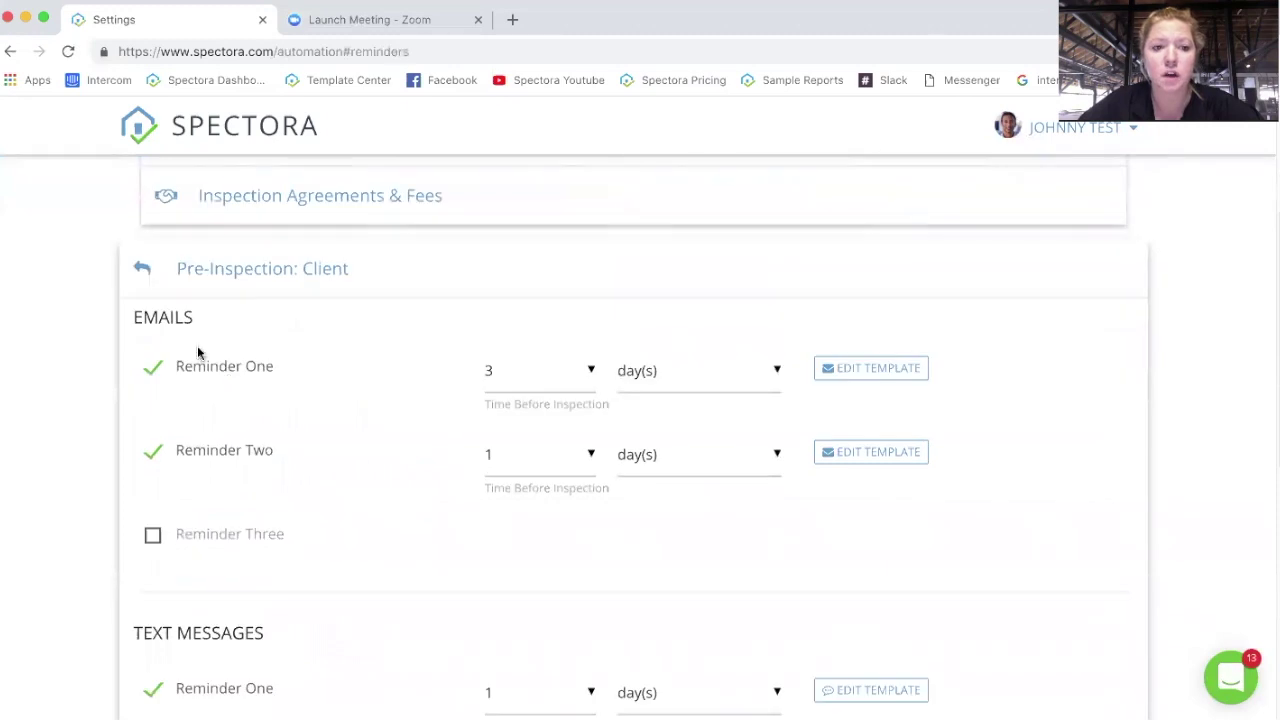
{"action": "left_click", "coordinate": [722, 369]}
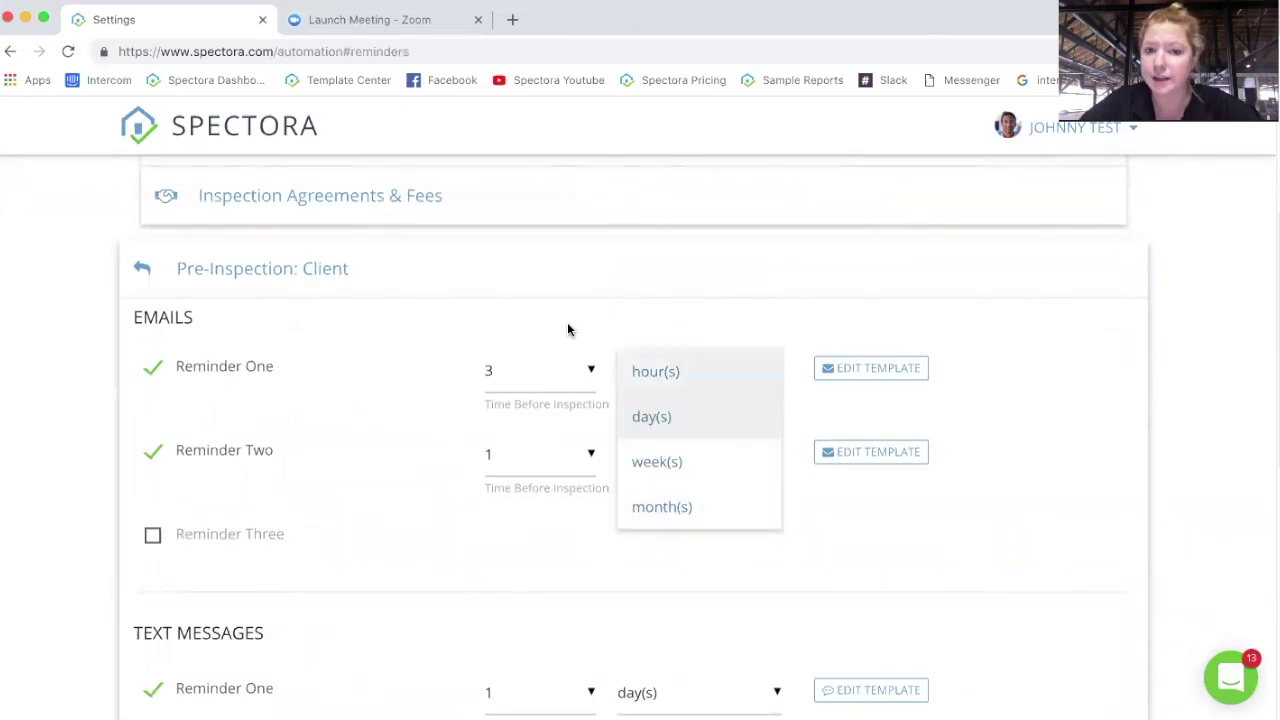
{"action": "left_click", "coordinate": [559, 323]}
{"action": "scroll", "coordinate": [366, 469], "scroll_direction": "down", "scroll_amount": 3}
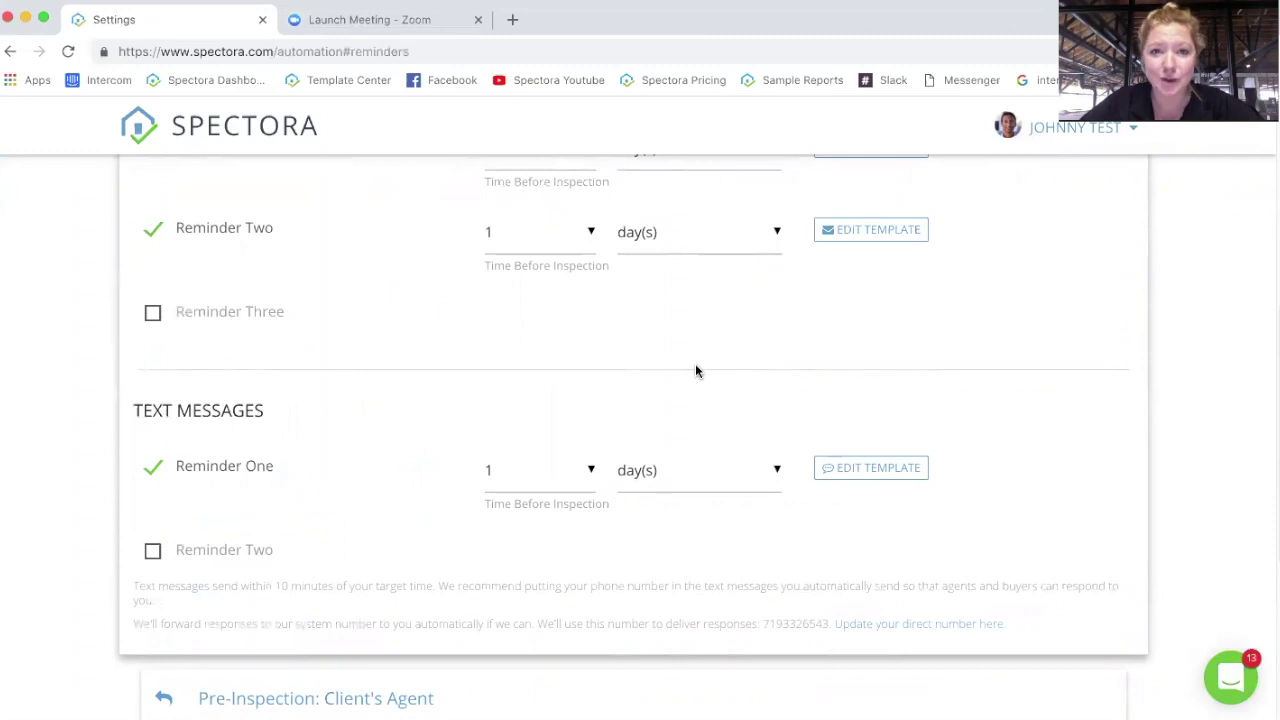
{"action": "scroll", "coordinate": [697, 371], "scroll_direction": "up", "scroll_amount": 2}
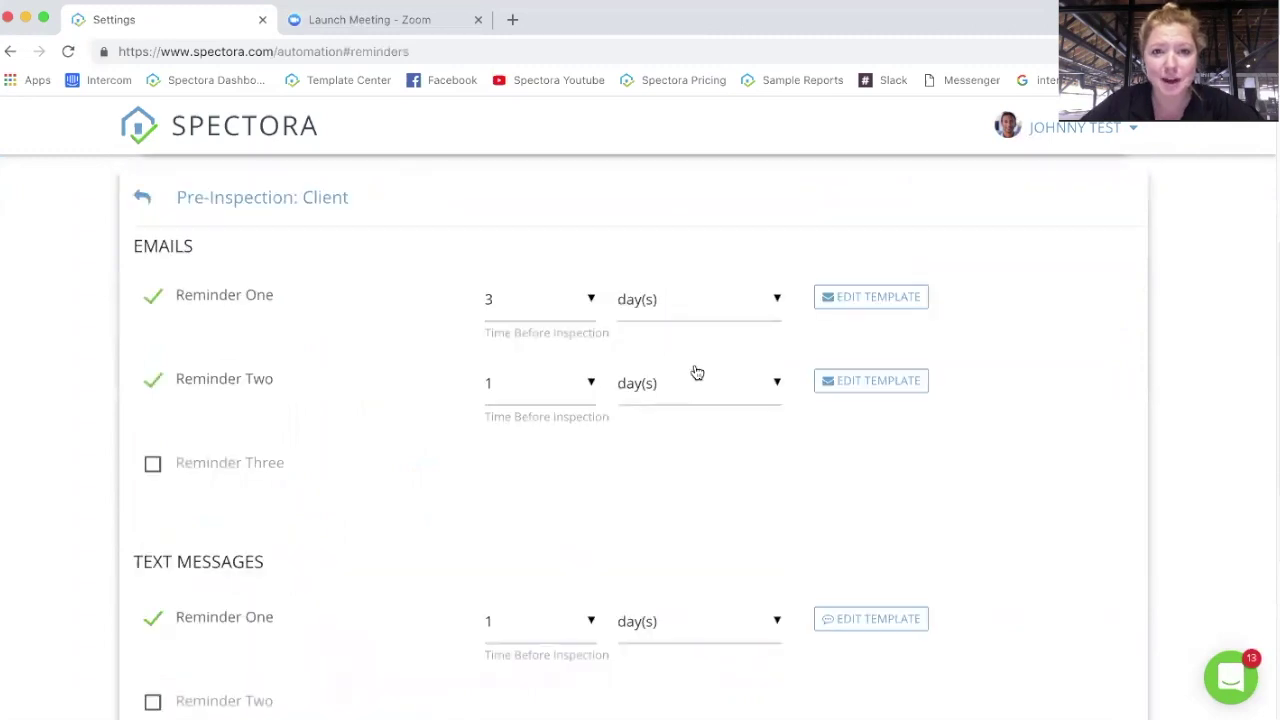
{"action": "left_click", "coordinate": [437, 204]}
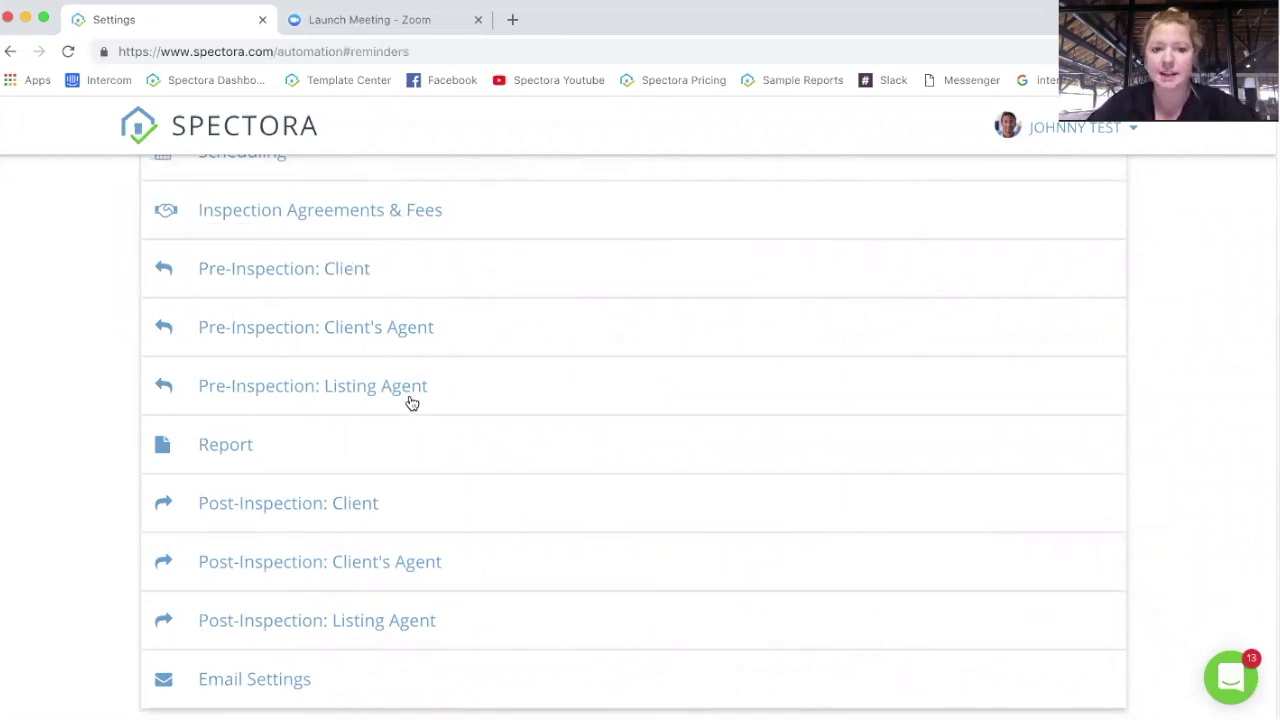
Step: Review the report-ready messages and the report view notifications in the Report section
{"action": "left_click", "coordinate": [274, 446]}
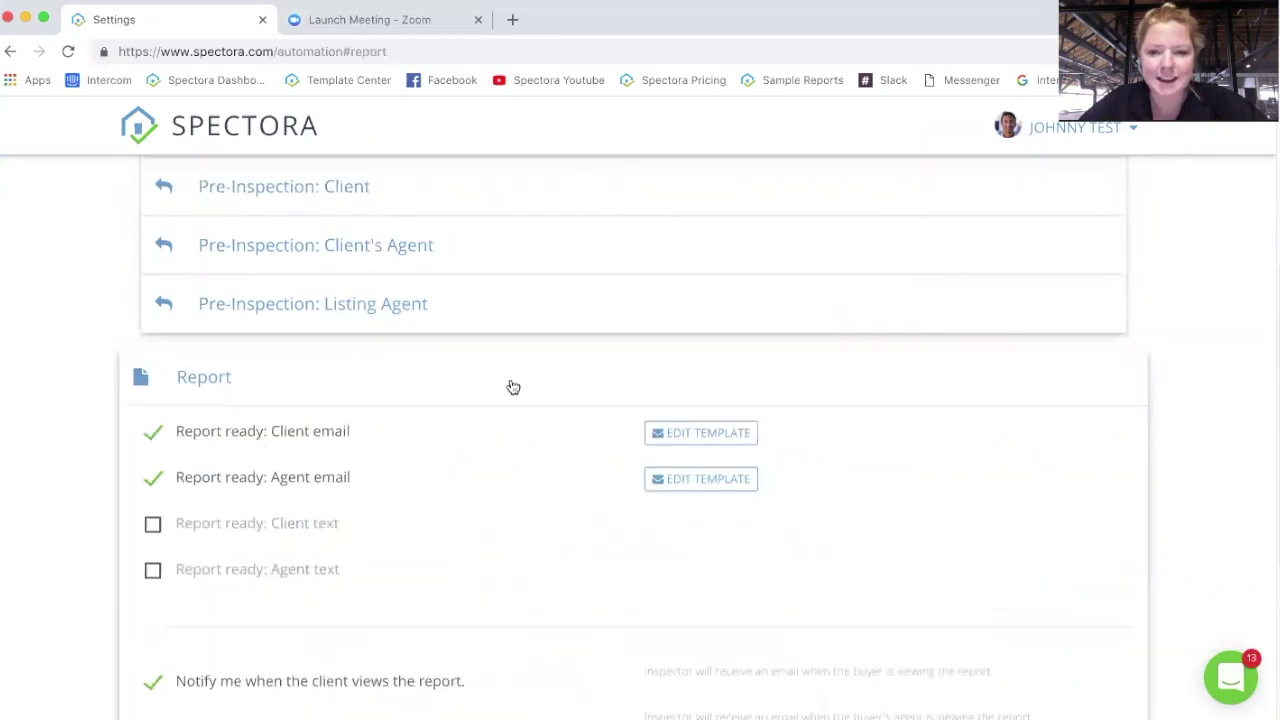
{"action": "scroll", "coordinate": [493, 364], "scroll_direction": "down", "scroll_amount": 1}
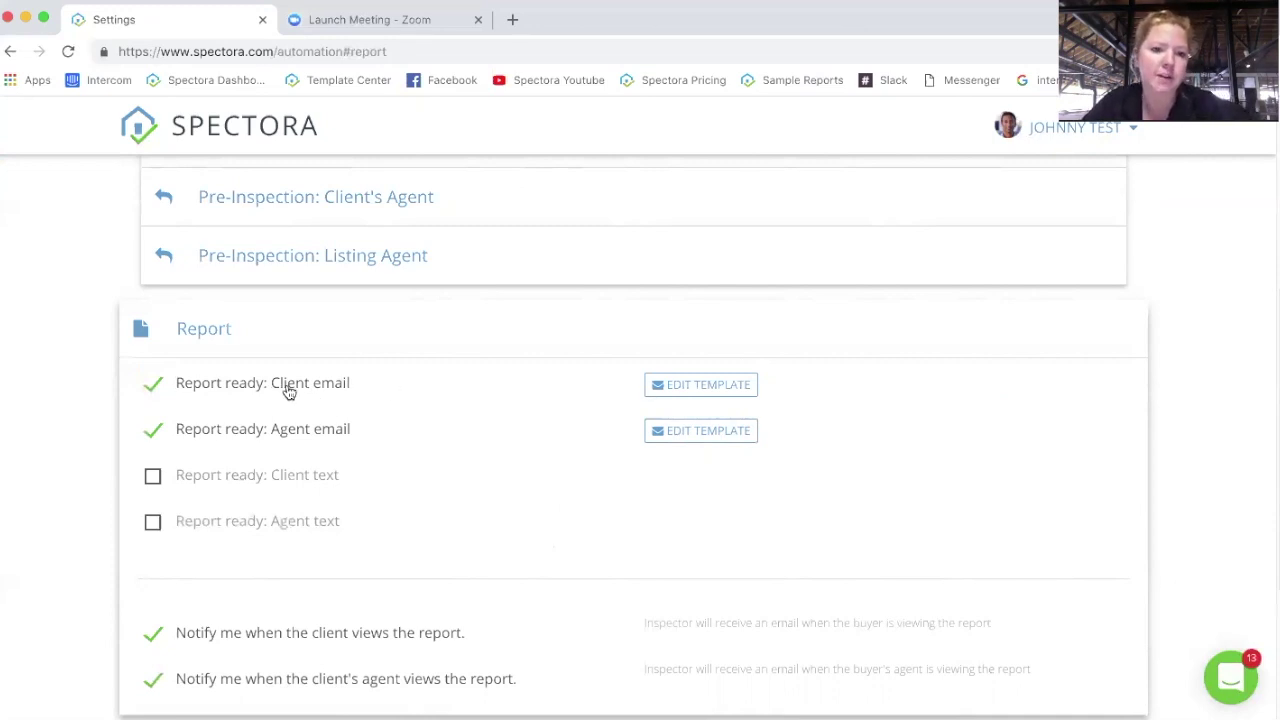
{"action": "scroll", "coordinate": [512, 495], "scroll_direction": "down", "scroll_amount": 1}
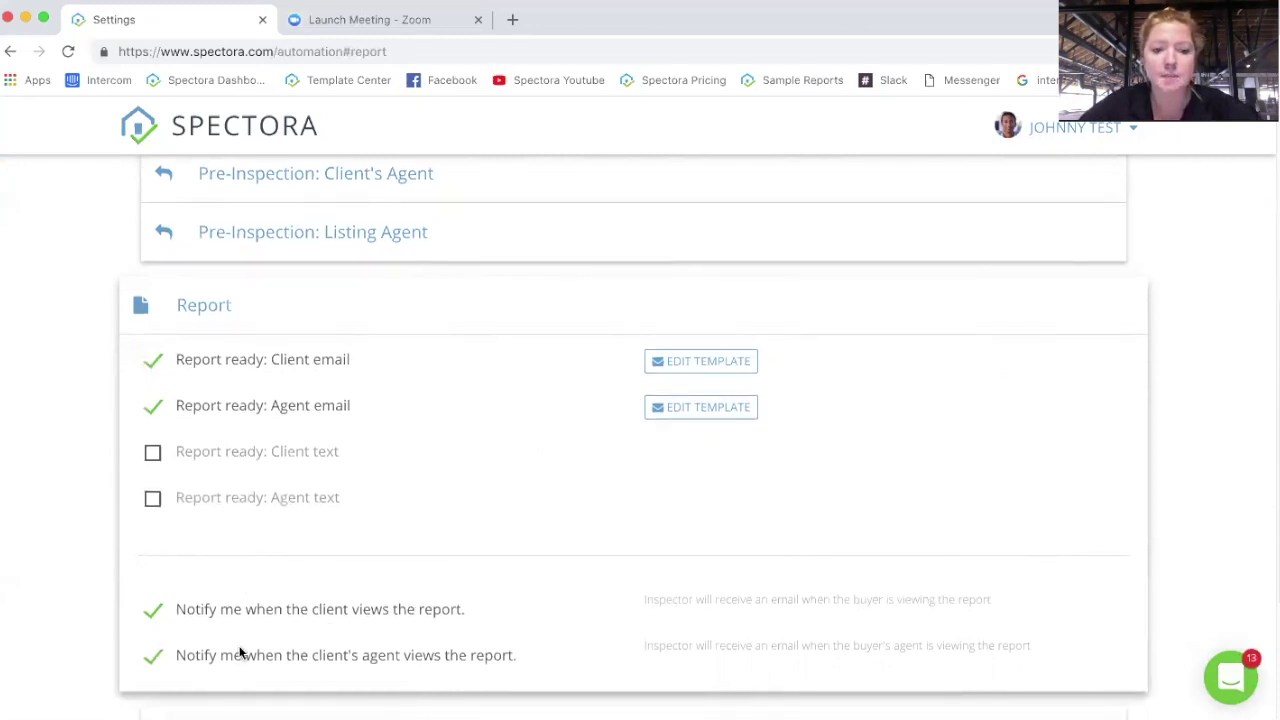
{"action": "left_click", "coordinate": [160, 615]}
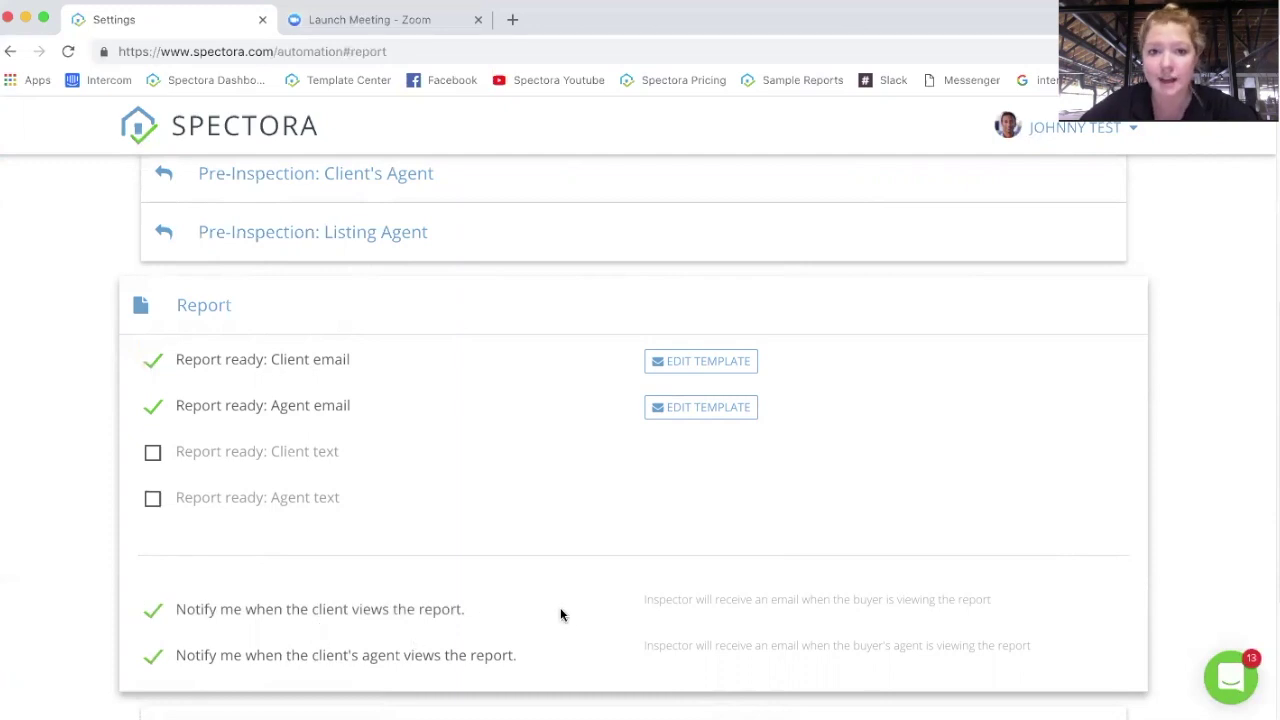
Step: Review the follow-up emails and text messages under Post-Inspection: Client, and collapse the section
{"action": "scroll", "coordinate": [551, 608], "scroll_direction": "down", "scroll_amount": 3}
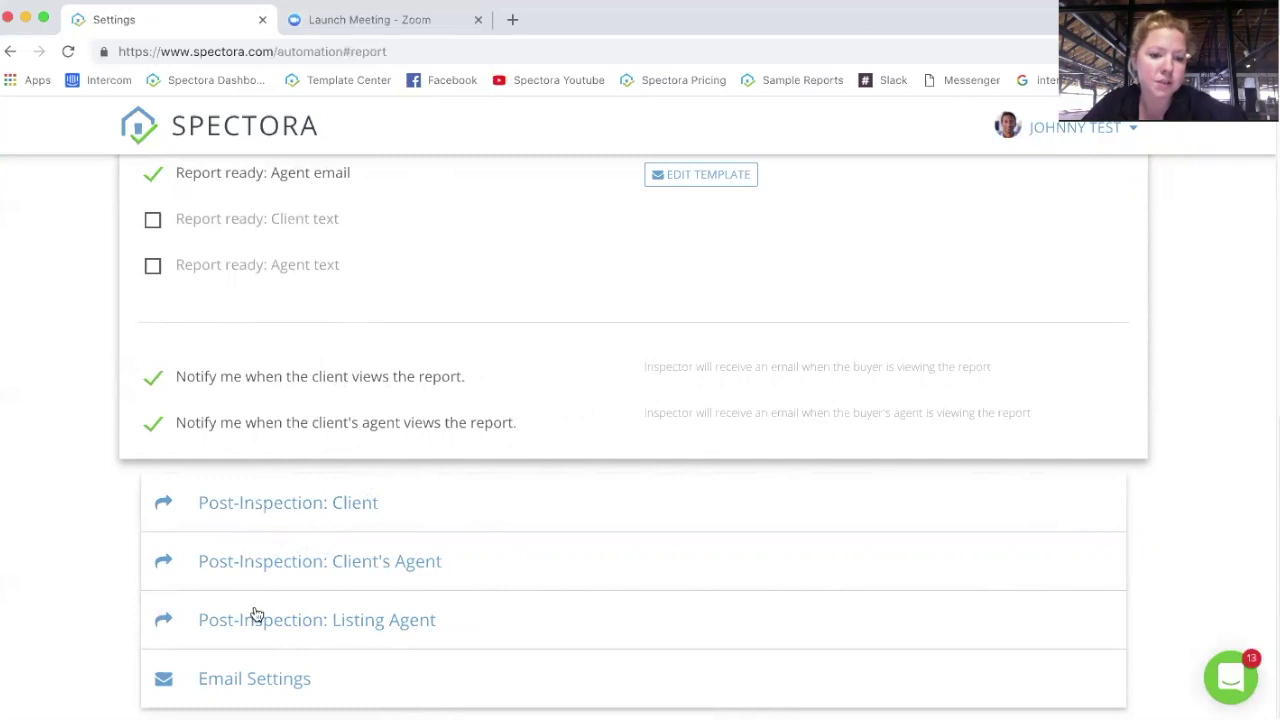
{"action": "left_click", "coordinate": [437, 520]}
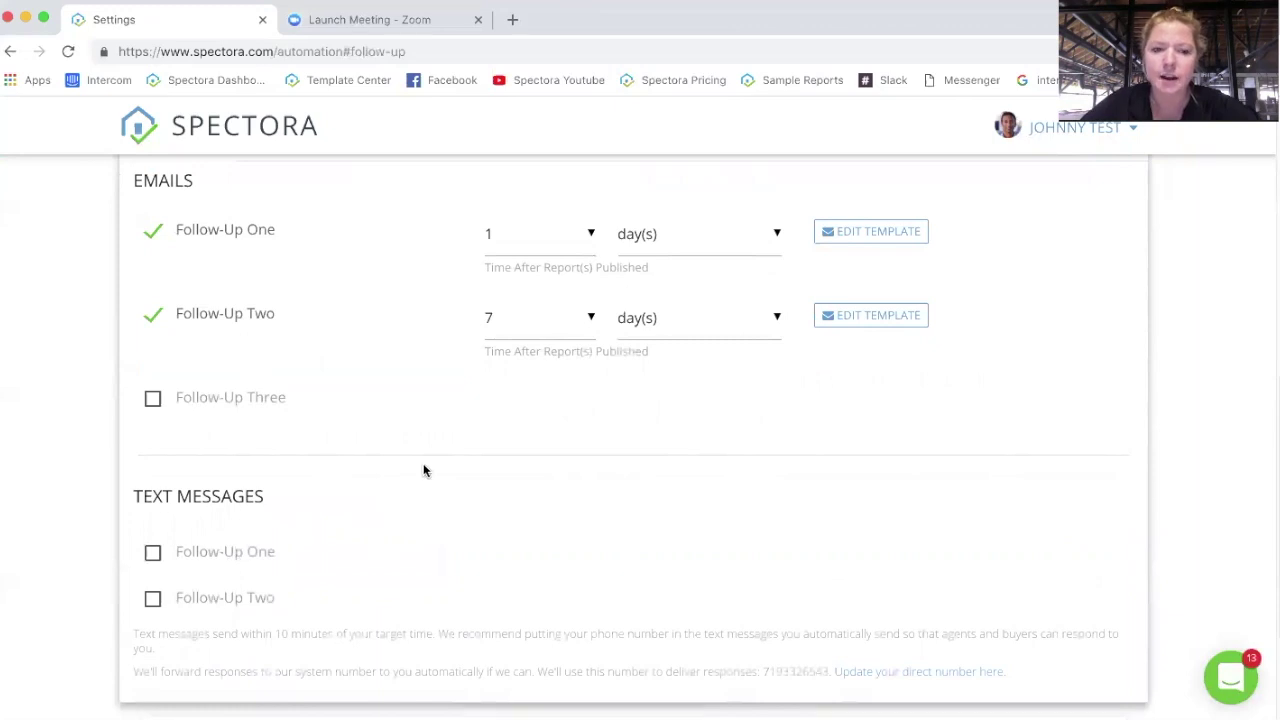
{"action": "scroll", "coordinate": [352, 320], "scroll_direction": "up", "scroll_amount": 2}
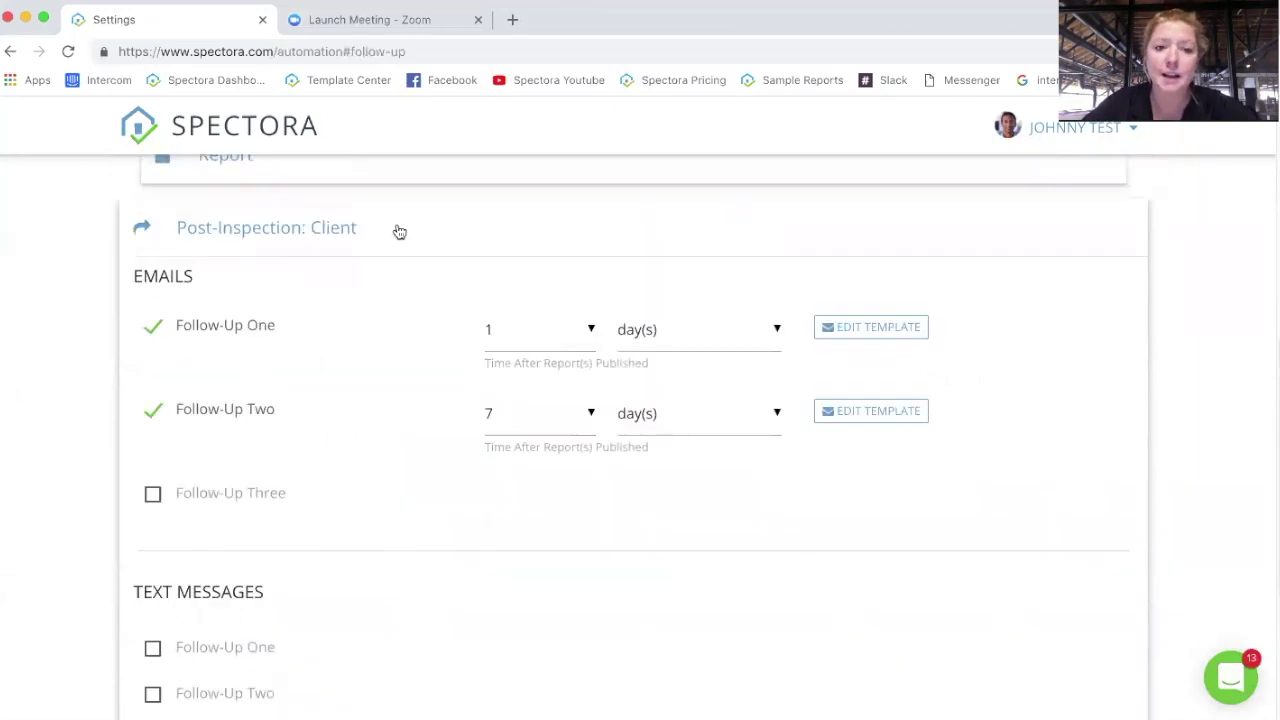
{"action": "left_click", "coordinate": [399, 231]}
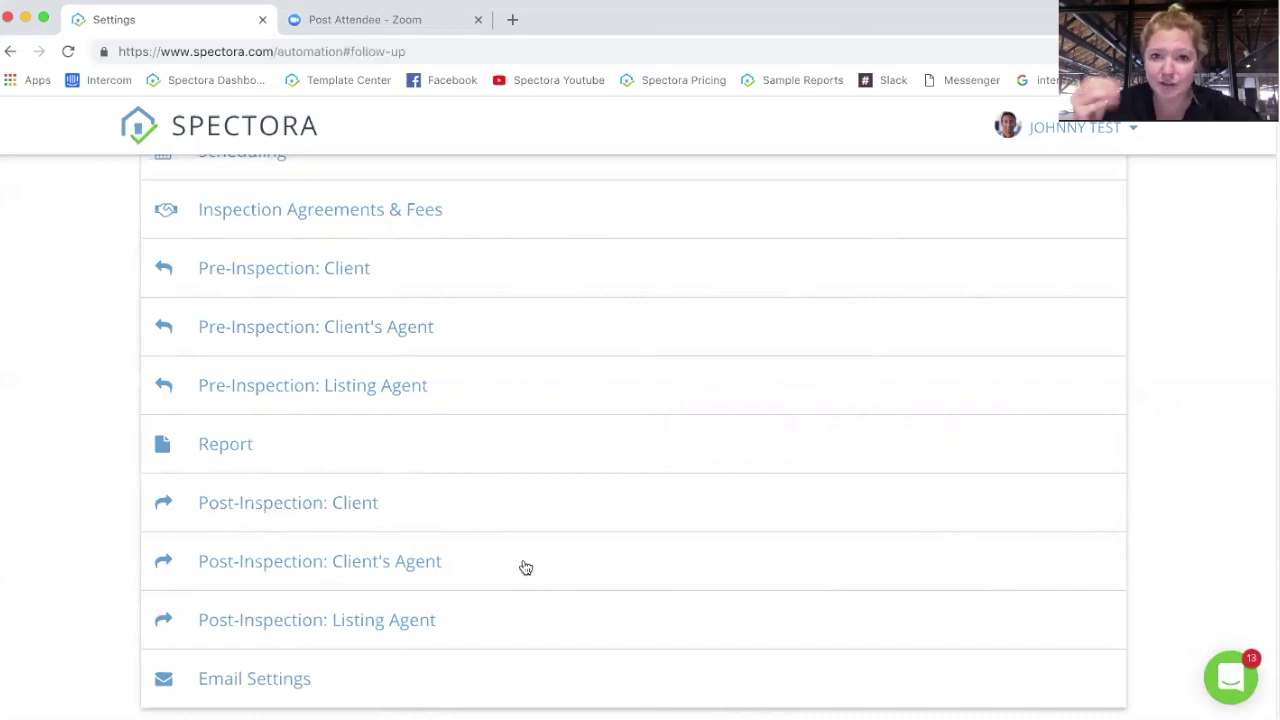
Step: Open the Email Settings section and check the available point of contact options
{"action": "left_click", "coordinate": [322, 680]}
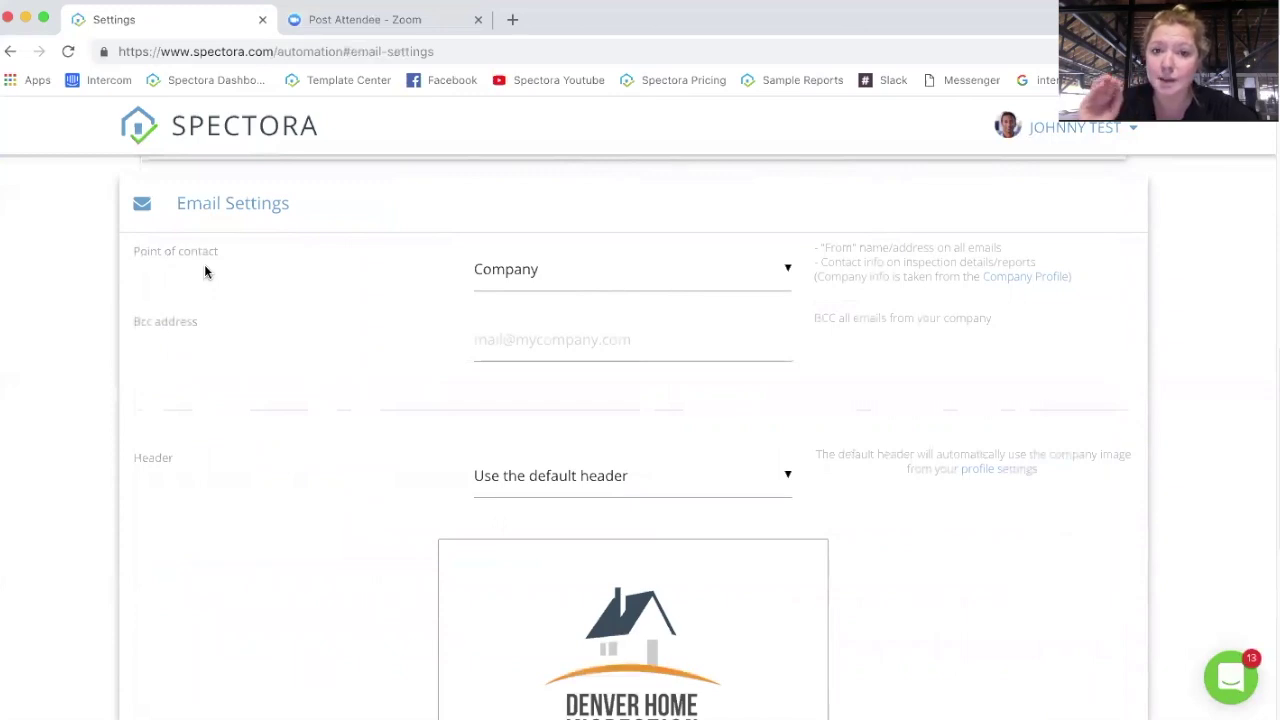
{"action": "left_click", "coordinate": [656, 273]}
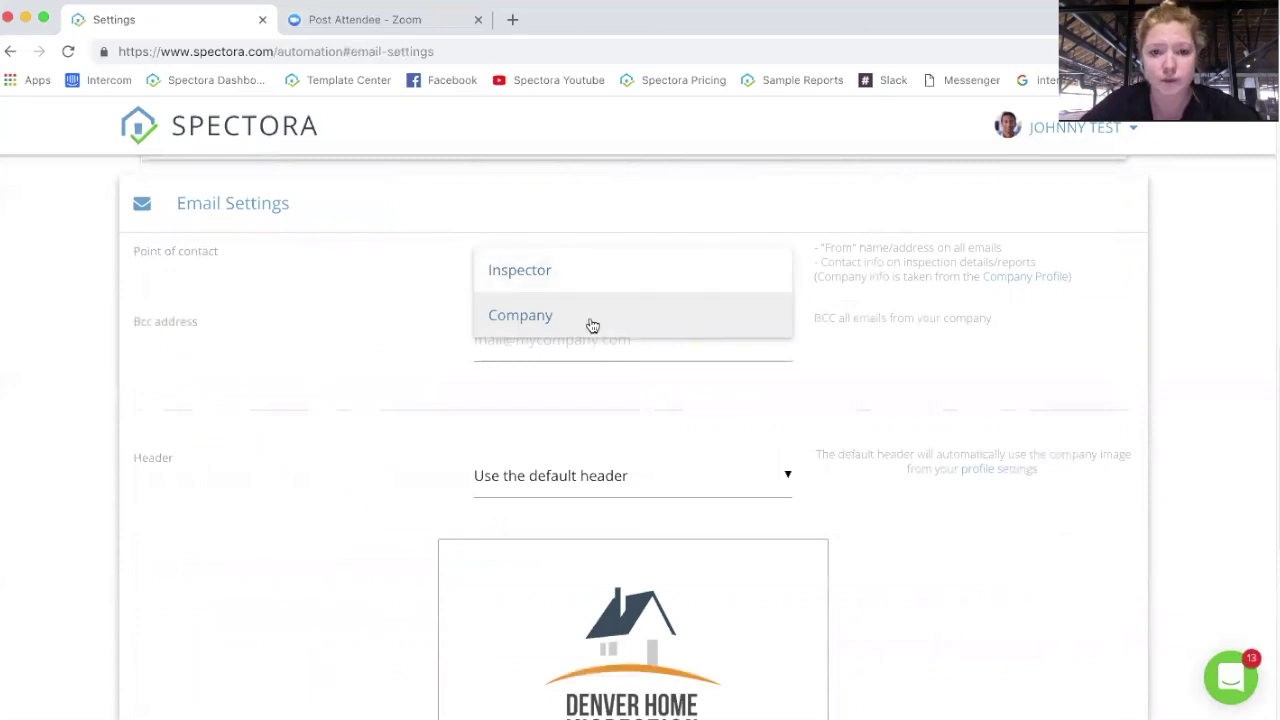
{"action": "left_click", "coordinate": [995, 438]}
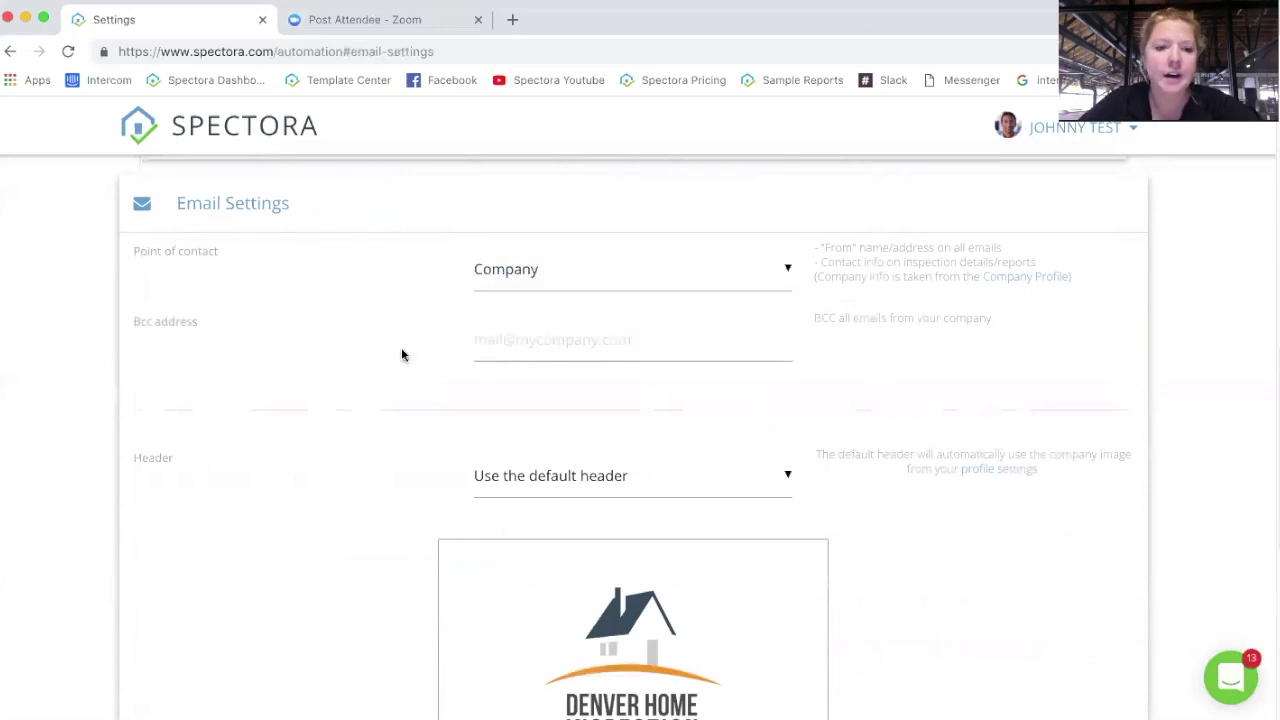
Step: Examine the Bcc address field and its description in Email Settings, leaving the address empty
{"action": "left_click_drag", "start_coordinate": [195, 324], "coordinate": [109, 323]}
{"action": "left_click", "coordinate": [671, 334]}
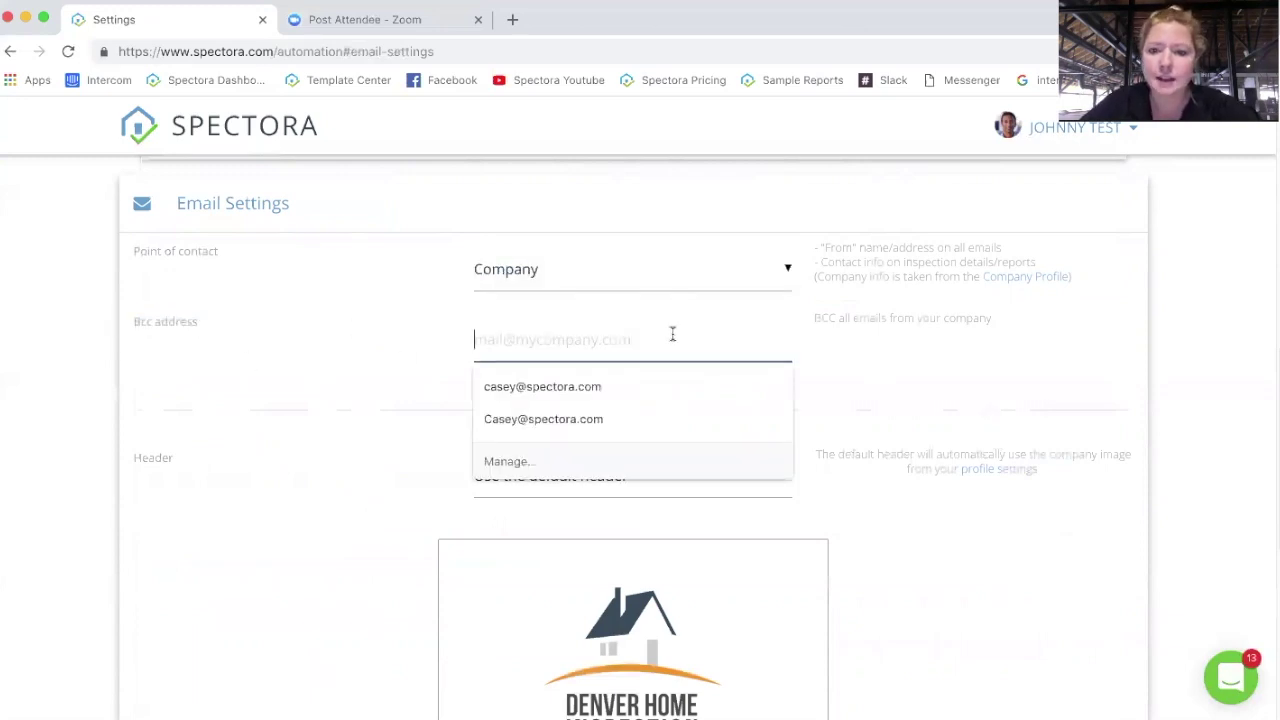
{"action": "left_click", "coordinate": [1008, 350]}
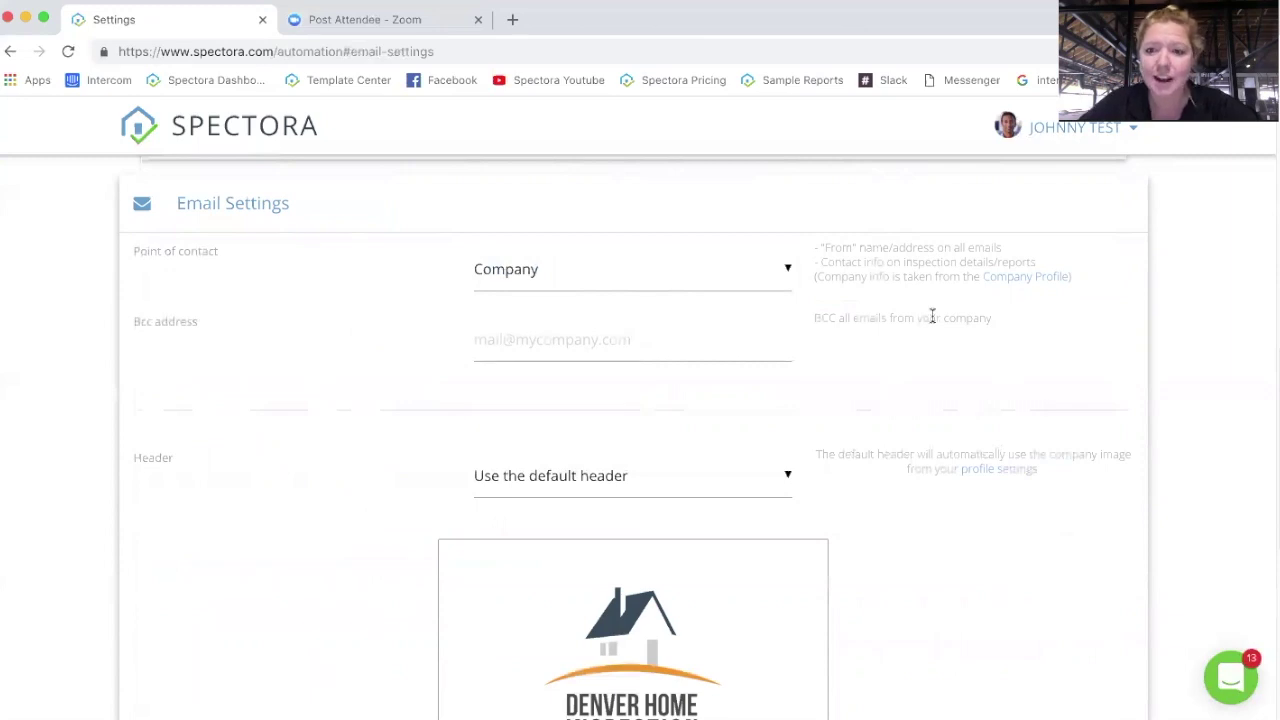
{"action": "left_click_drag", "start_coordinate": [846, 311], "coordinate": [1026, 343]}
{"action": "left_click", "coordinate": [1026, 343]}
{"action": "left_click", "coordinate": [506, 339]}
{"action": "left_click", "coordinate": [970, 351]}
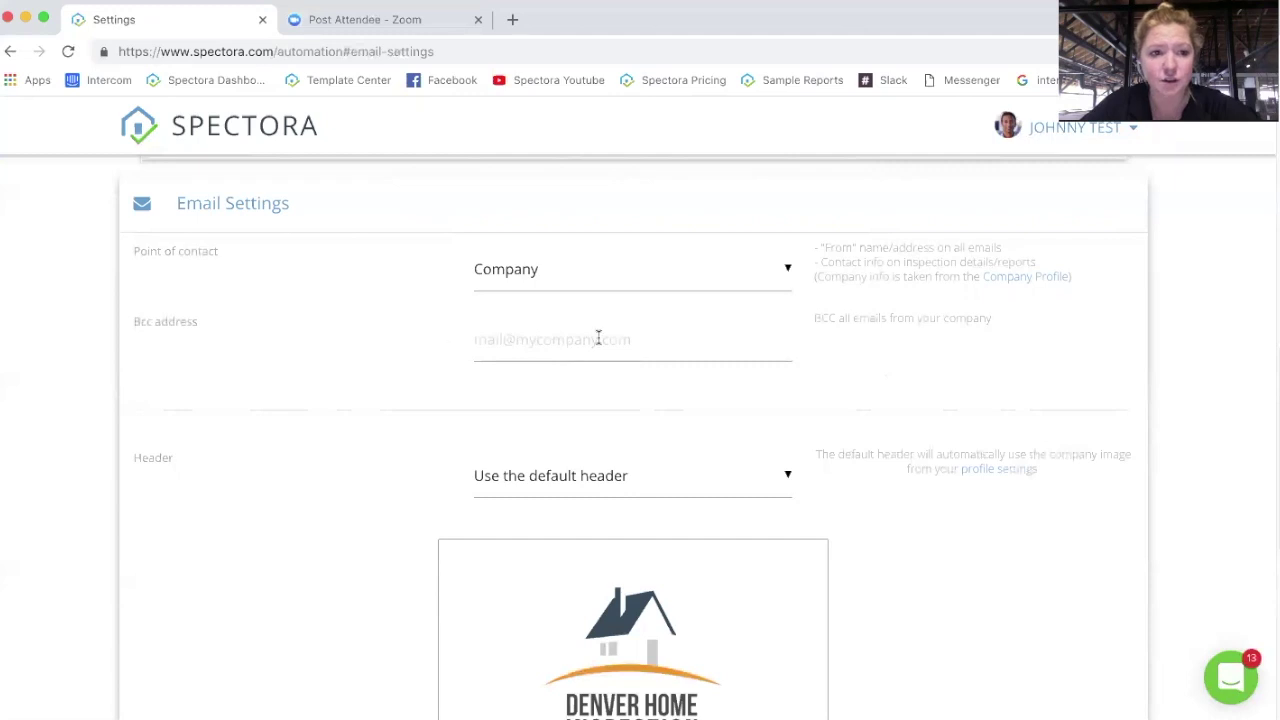
Step: Try the Custom Header option for the email header, and restore the default header
{"action": "scroll", "coordinate": [1084, 400], "scroll_direction": "down", "scroll_amount": 1}
{"action": "scroll", "coordinate": [1085, 395], "scroll_direction": "down", "scroll_amount": 3}
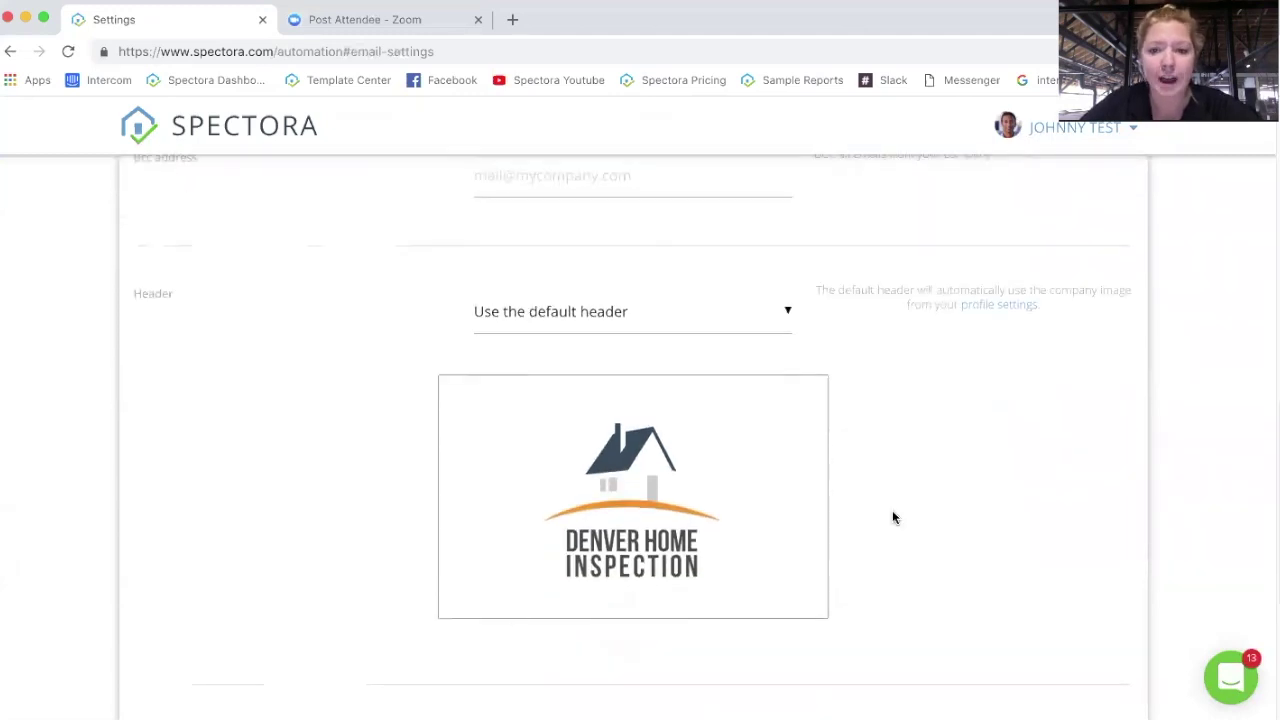
{"action": "left_click", "coordinate": [586, 315]}
{"action": "left_click", "coordinate": [572, 367]}
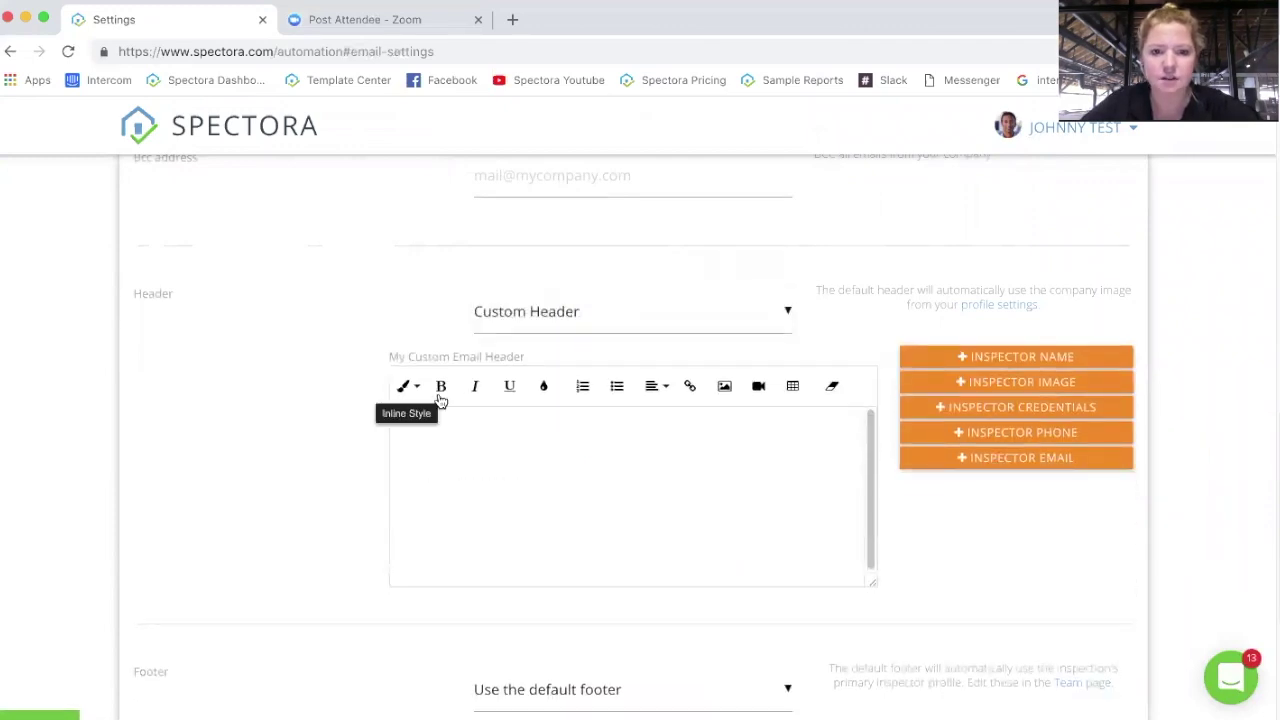
{"action": "left_click", "coordinate": [572, 314]}
{"action": "left_click", "coordinate": [572, 314]}
Step: Review the default header and footer previews in Email Settings, and return to the start of the automation section list
{"action": "scroll", "coordinate": [523, 463], "scroll_direction": "down", "scroll_amount": 2}
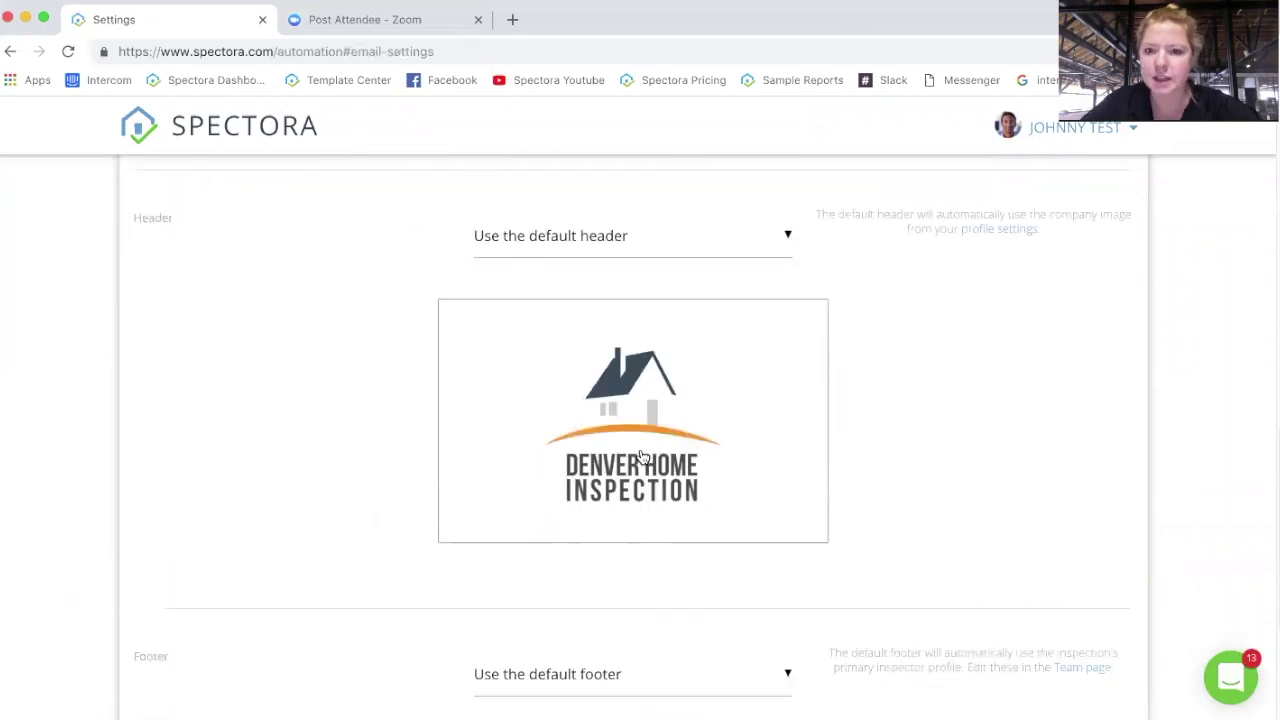
{"action": "scroll", "coordinate": [1020, 506], "scroll_direction": "down", "scroll_amount": 5}
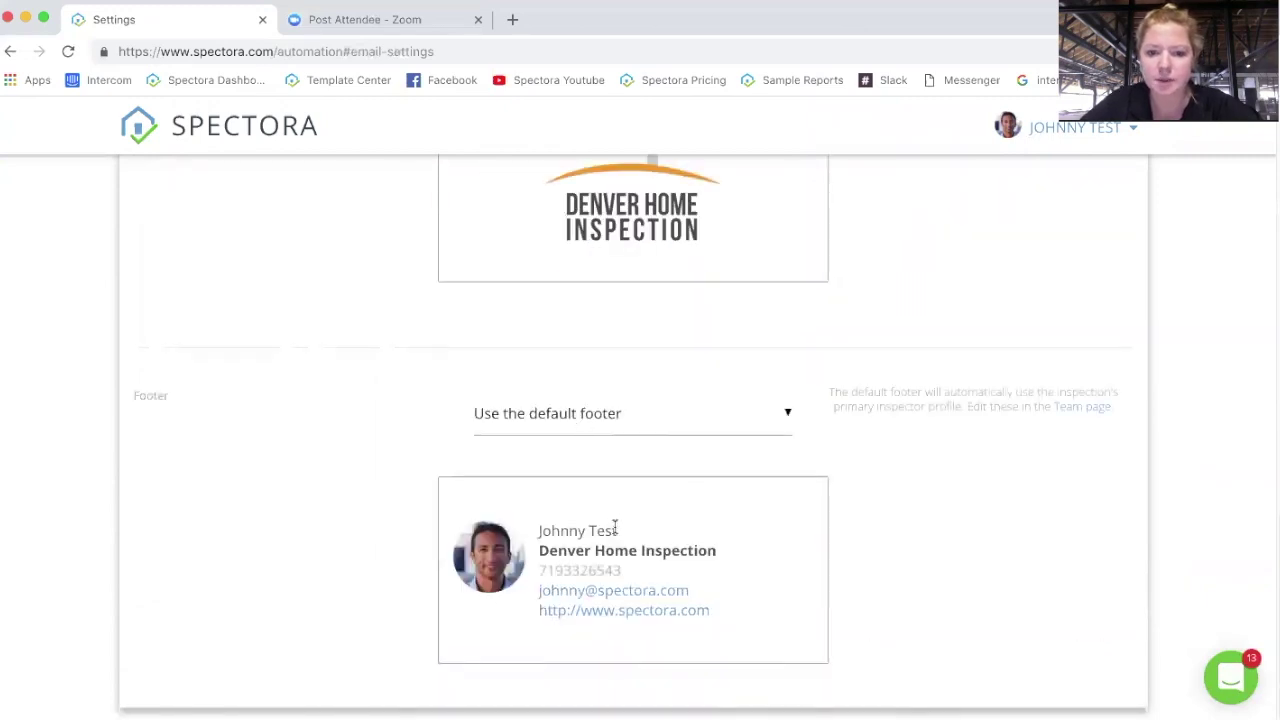
{"action": "left_click_drag", "start_coordinate": [617, 530], "coordinate": [598, 530]}
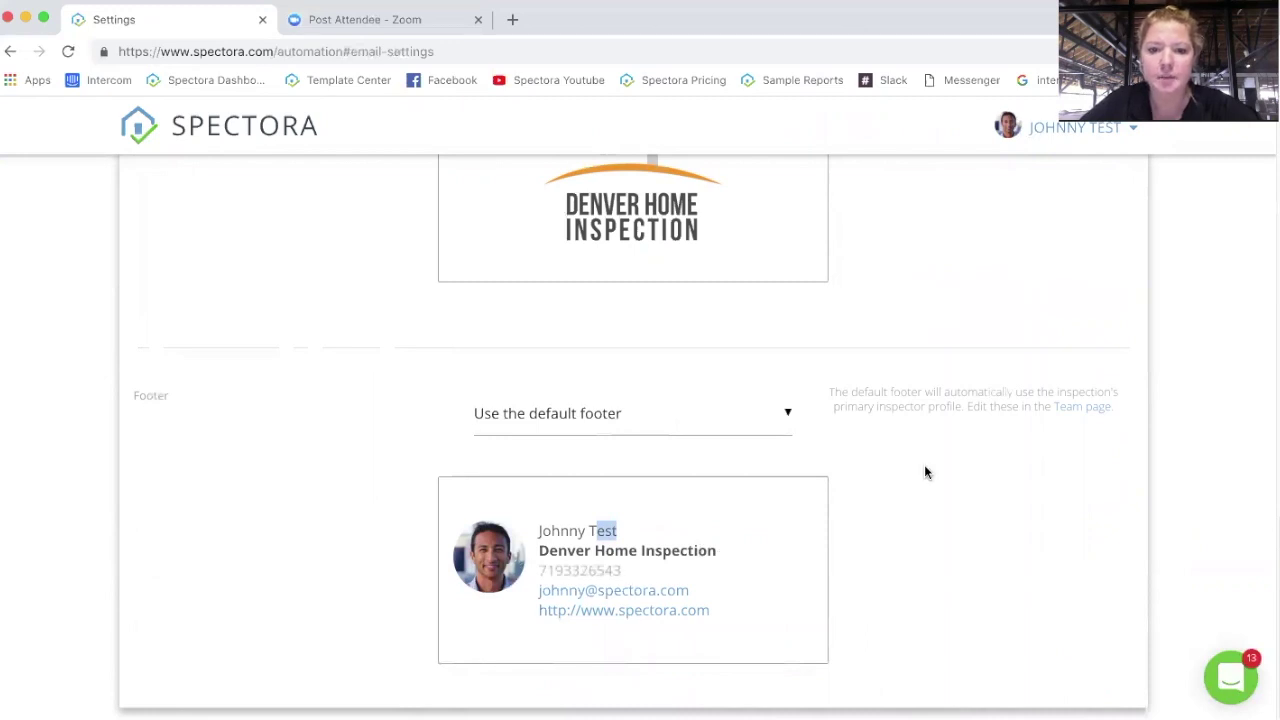
{"action": "scroll", "coordinate": [924, 471], "scroll_direction": "up", "scroll_amount": 6}
{"action": "scroll", "coordinate": [840, 490], "scroll_direction": "down", "scroll_amount": 6}
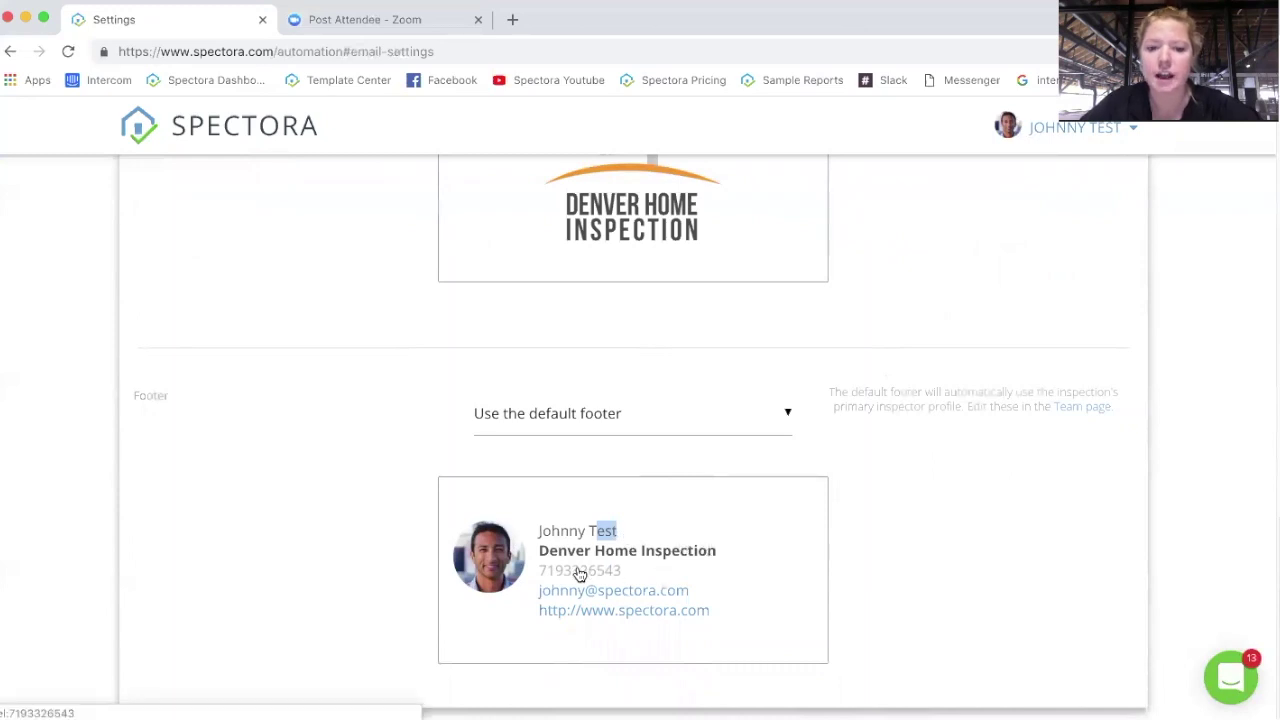
{"action": "scroll", "coordinate": [908, 512], "scroll_direction": "up", "scroll_amount": 5}
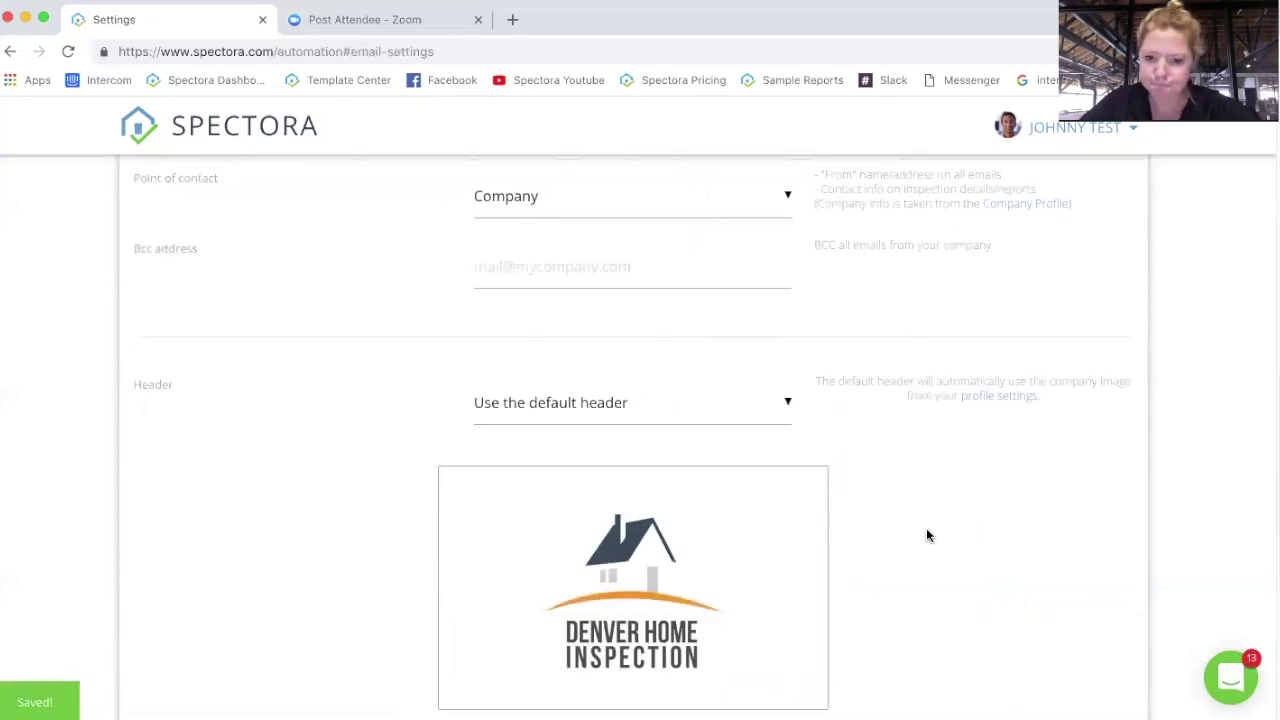
{"action": "scroll", "coordinate": [926, 532], "scroll_direction": "up", "scroll_amount": 3}
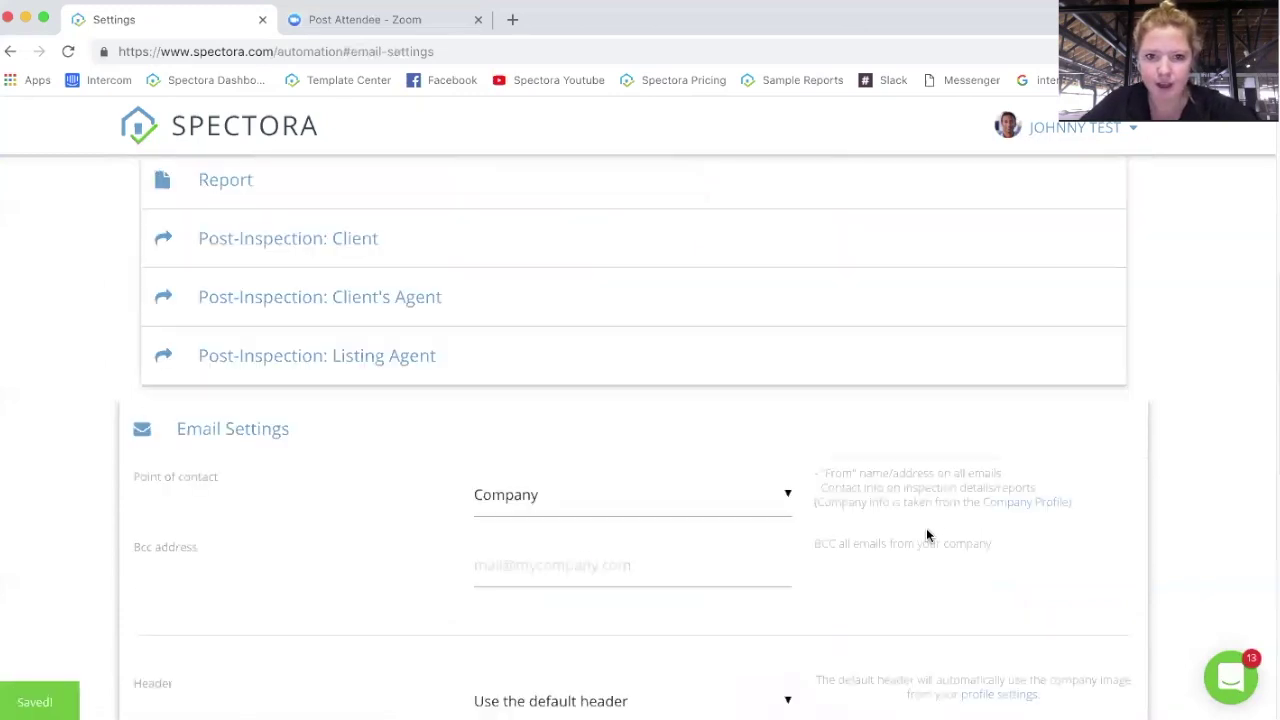
{"action": "scroll", "coordinate": [926, 534], "scroll_direction": "up", "scroll_amount": 5}
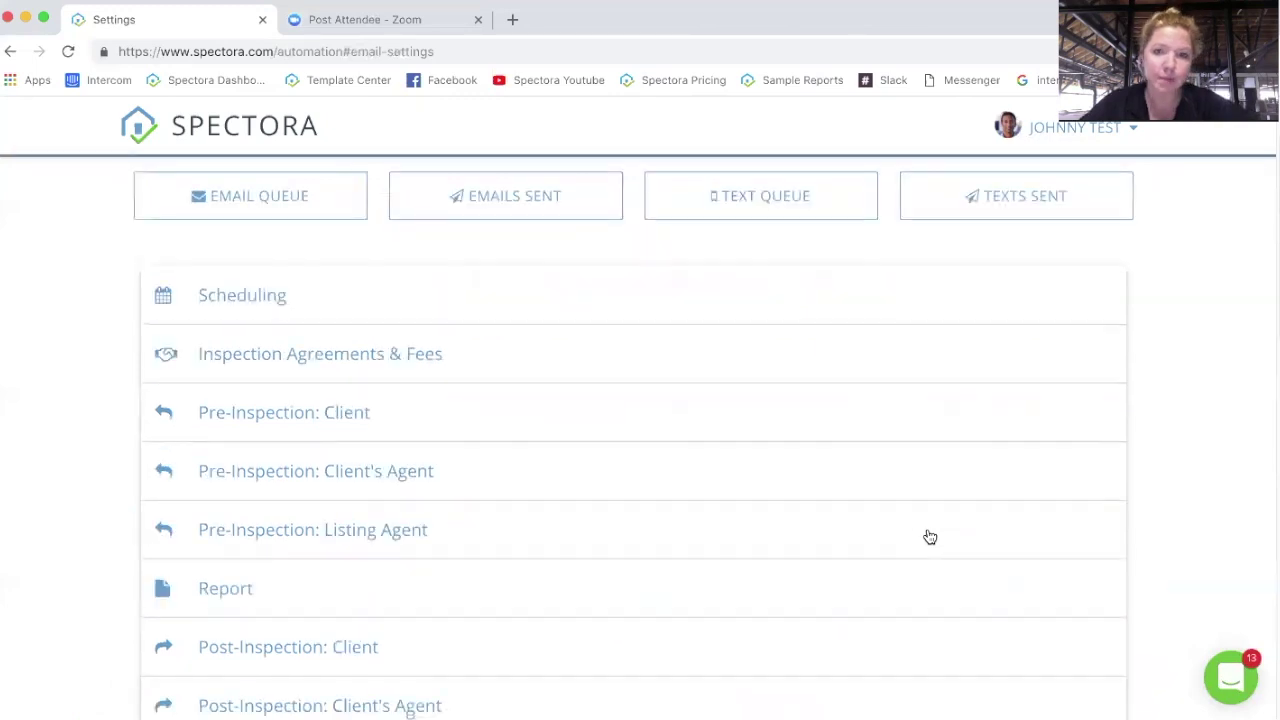
Step: Open the template of the inspection confirmation email for clients under Scheduling, and return to the automation section list
{"action": "scroll", "coordinate": [930, 537], "scroll_direction": "up", "scroll_amount": 1}
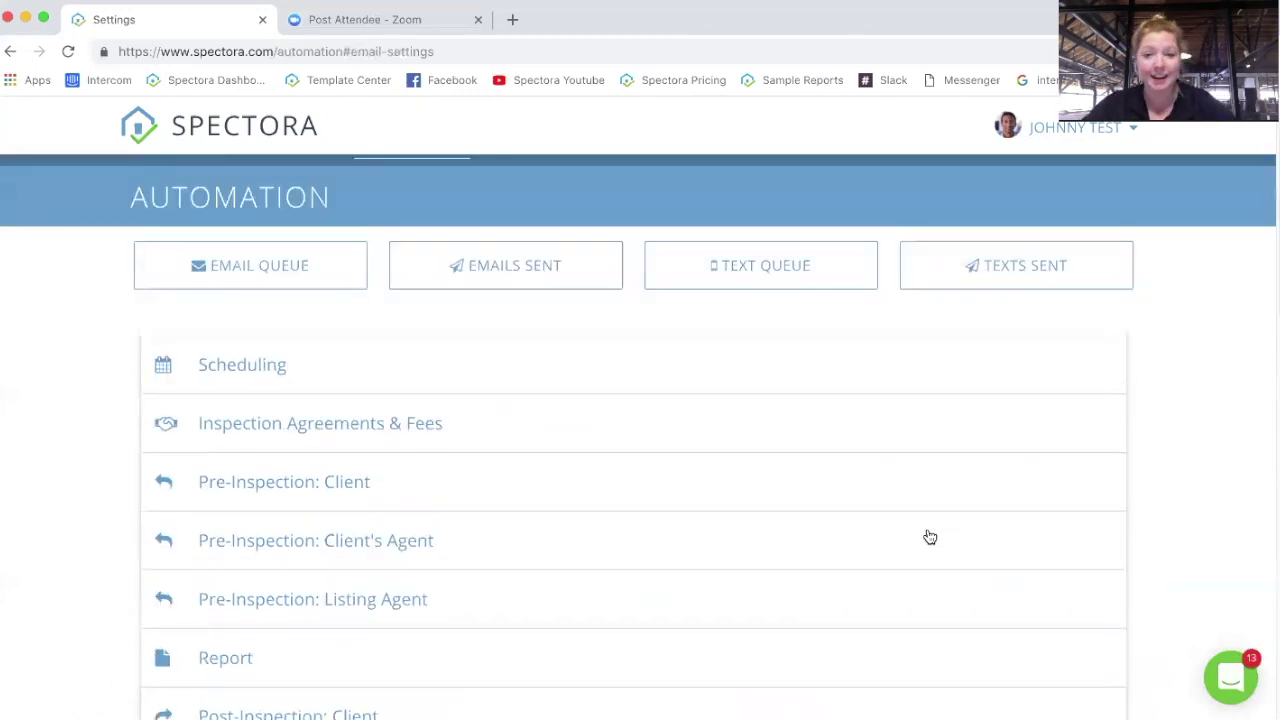
{"action": "left_click", "coordinate": [387, 361]}
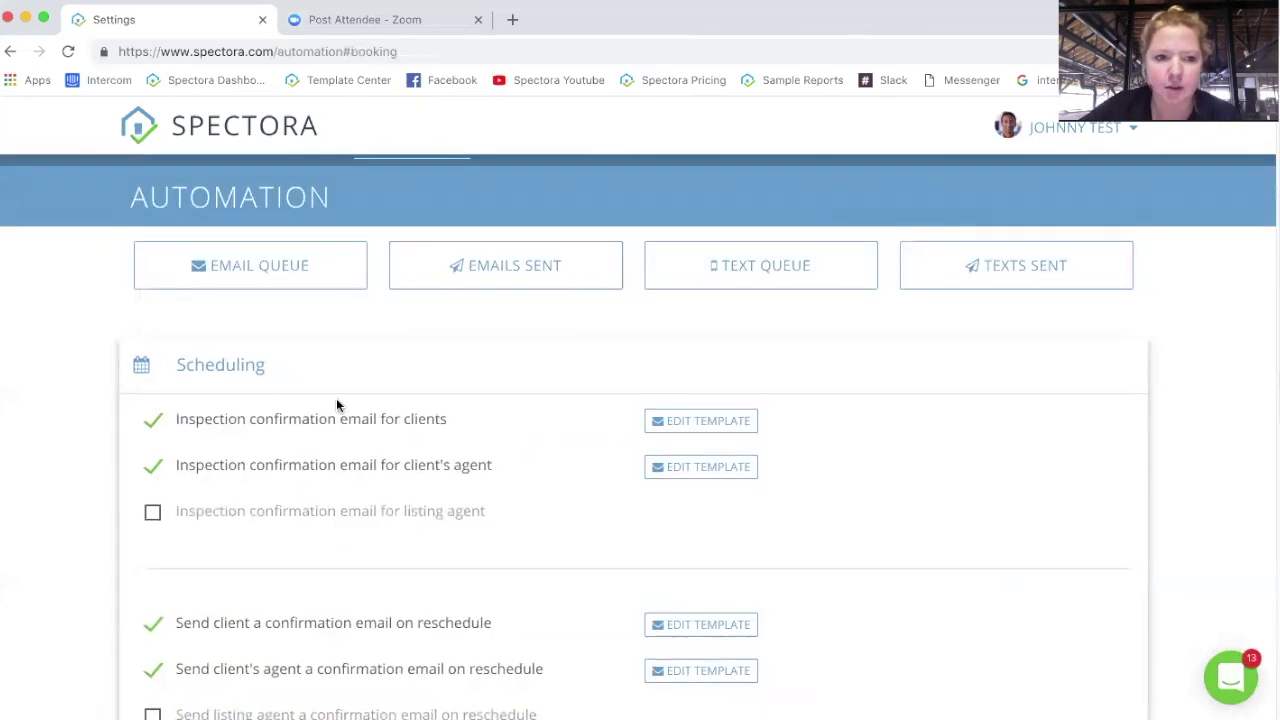
{"action": "scroll", "coordinate": [303, 434], "scroll_direction": "down", "scroll_amount": 1}
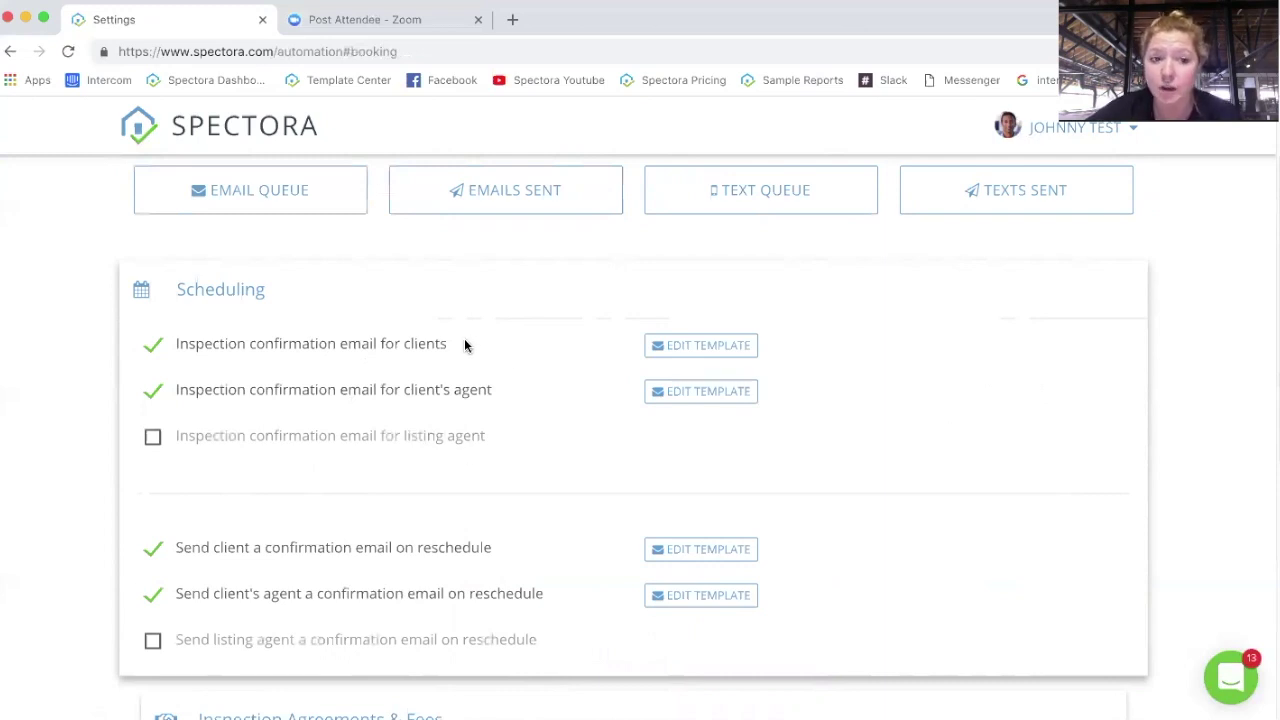
{"action": "left_click", "coordinate": [718, 349]}
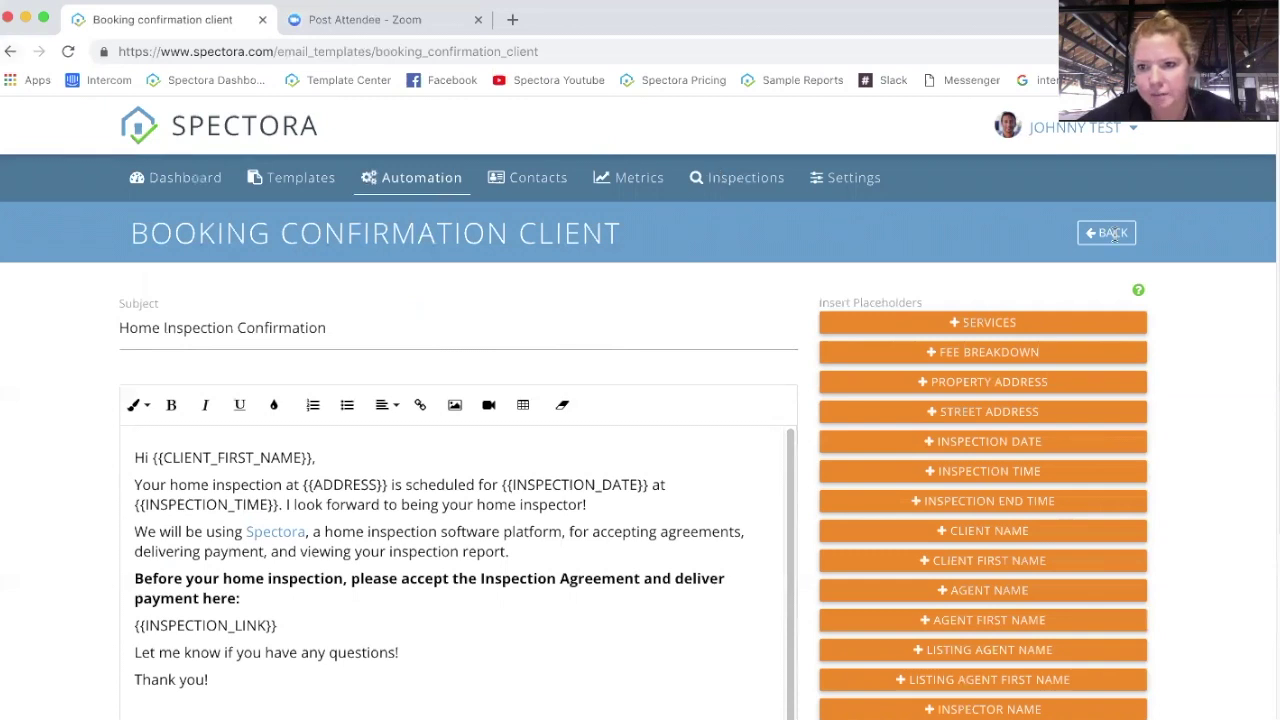
{"action": "left_click", "coordinate": [10, 51]}
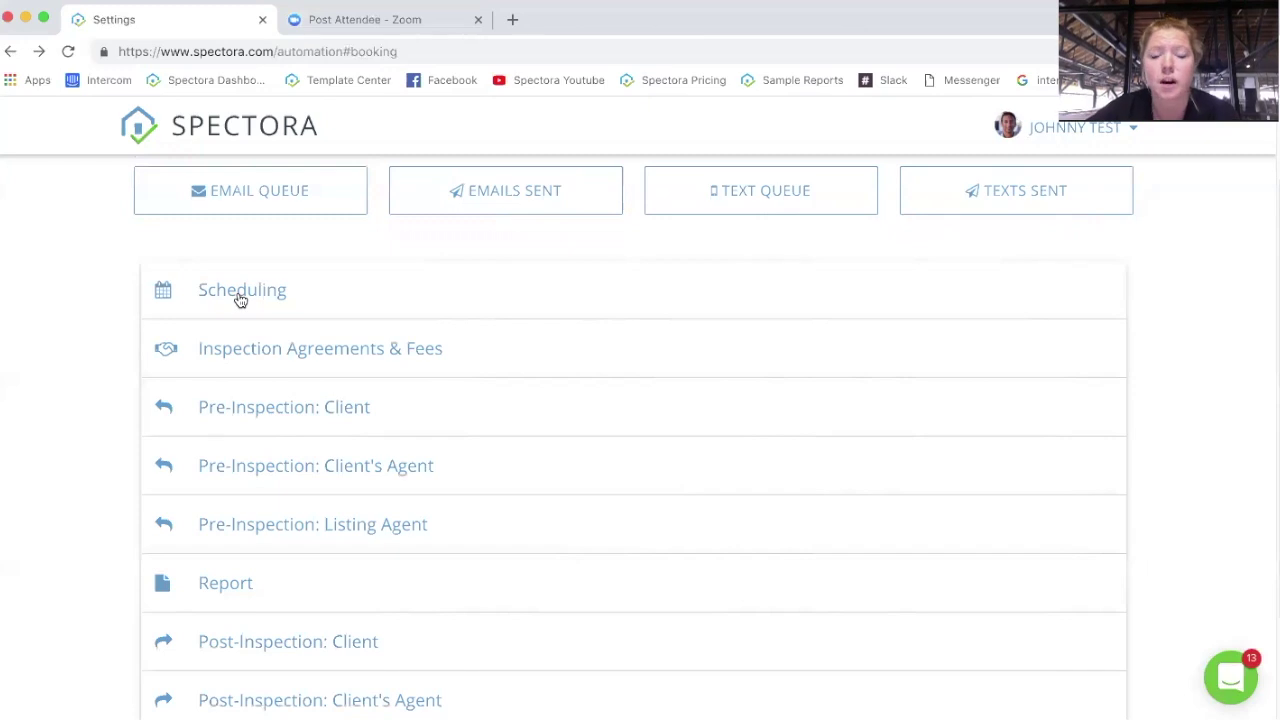
Step: Reopen the template of the inspection confirmation email for clients and examine its subject line
{"action": "left_click", "coordinate": [343, 297]}
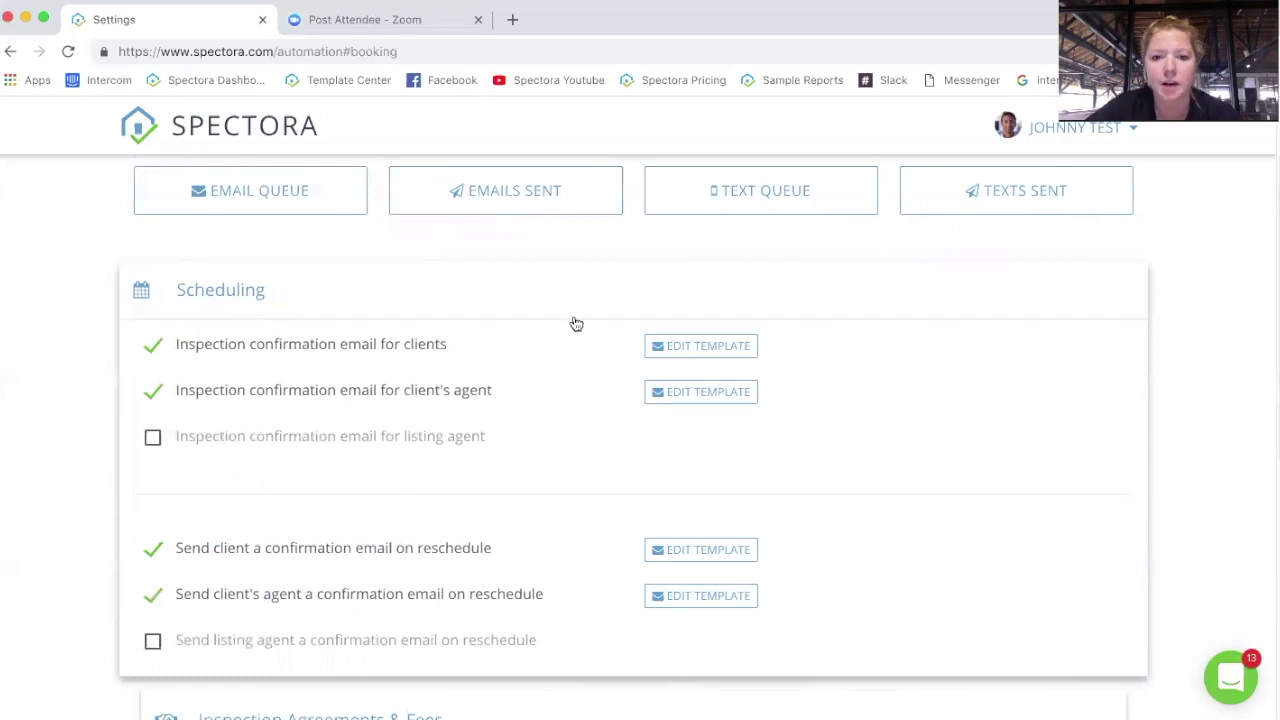
{"action": "left_click", "coordinate": [686, 348]}
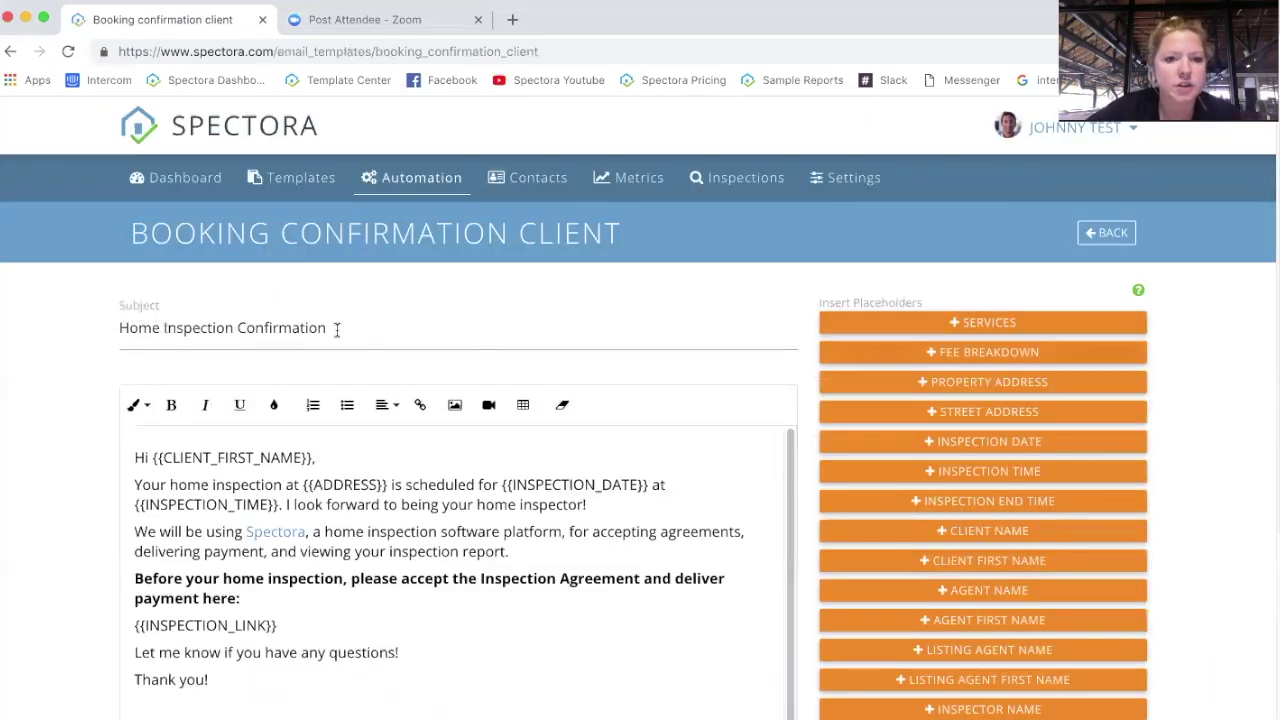
{"action": "left_click_drag", "start_coordinate": [120, 328], "coordinate": [330, 330]}
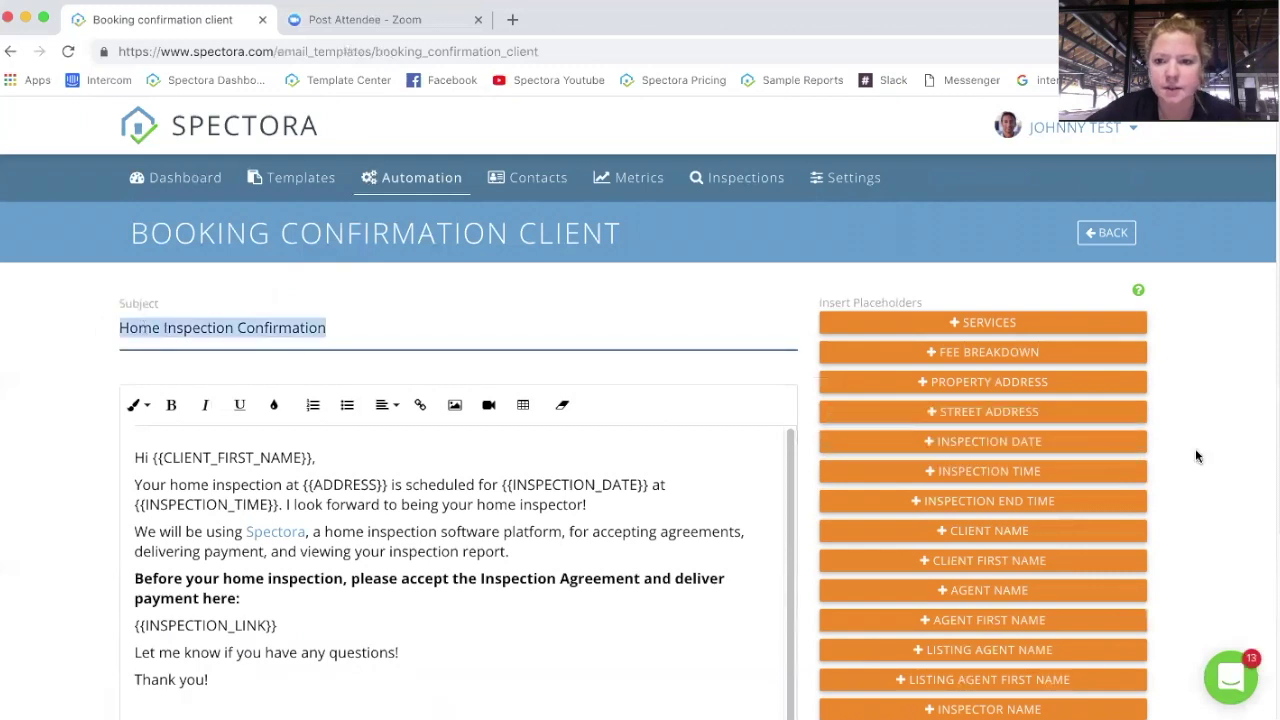
{"action": "scroll", "coordinate": [1200, 455], "scroll_direction": "down", "scroll_amount": 3}
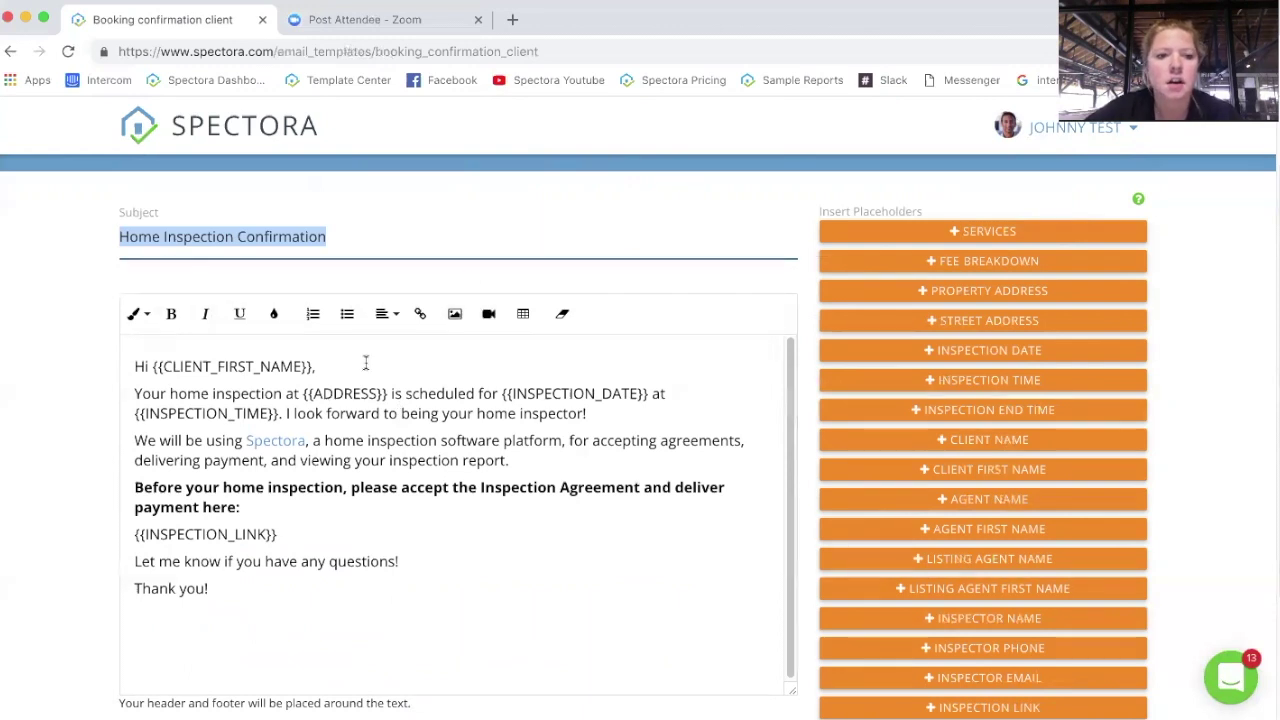
Step: Examine the client first name placeholder in the greeting and the list of placeholders available for the email
{"action": "left_click", "coordinate": [445, 357]}
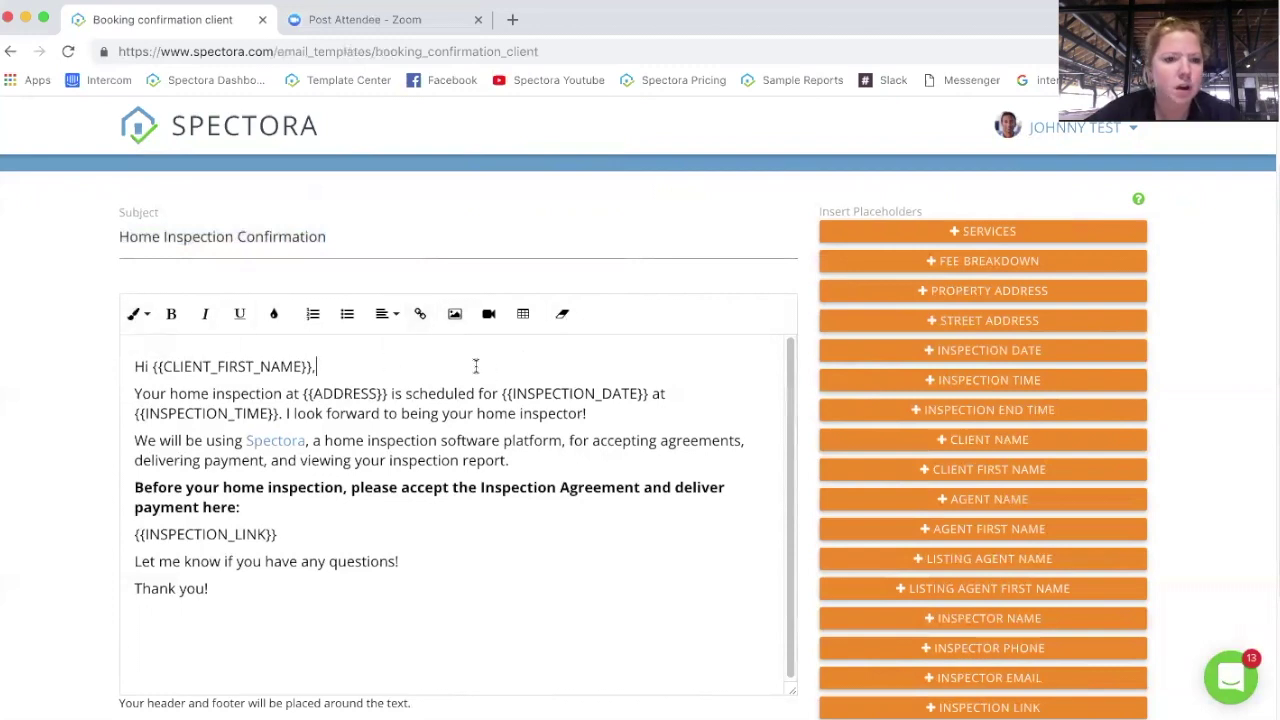
{"action": "left_click_drag", "start_coordinate": [315, 368], "coordinate": [153, 368]}
{"action": "left_click", "coordinate": [383, 368]}
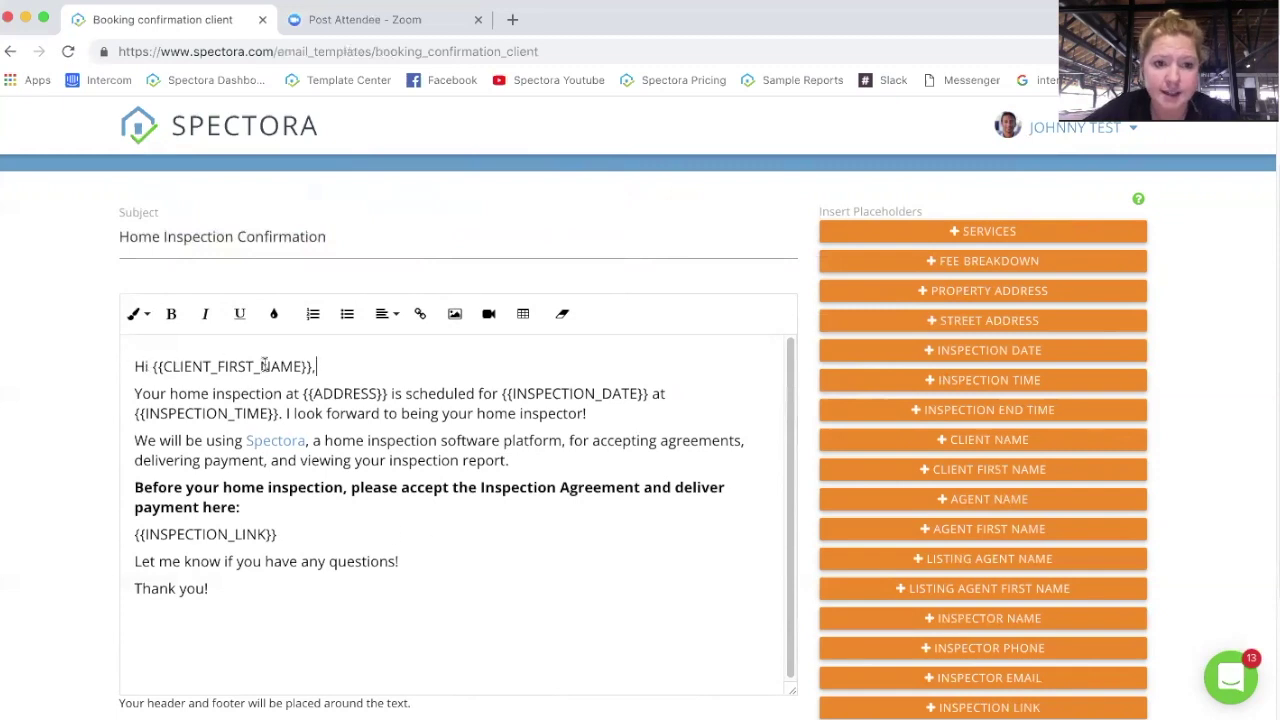
{"action": "scroll", "coordinate": [1220, 548], "scroll_direction": "down", "scroll_amount": 1}
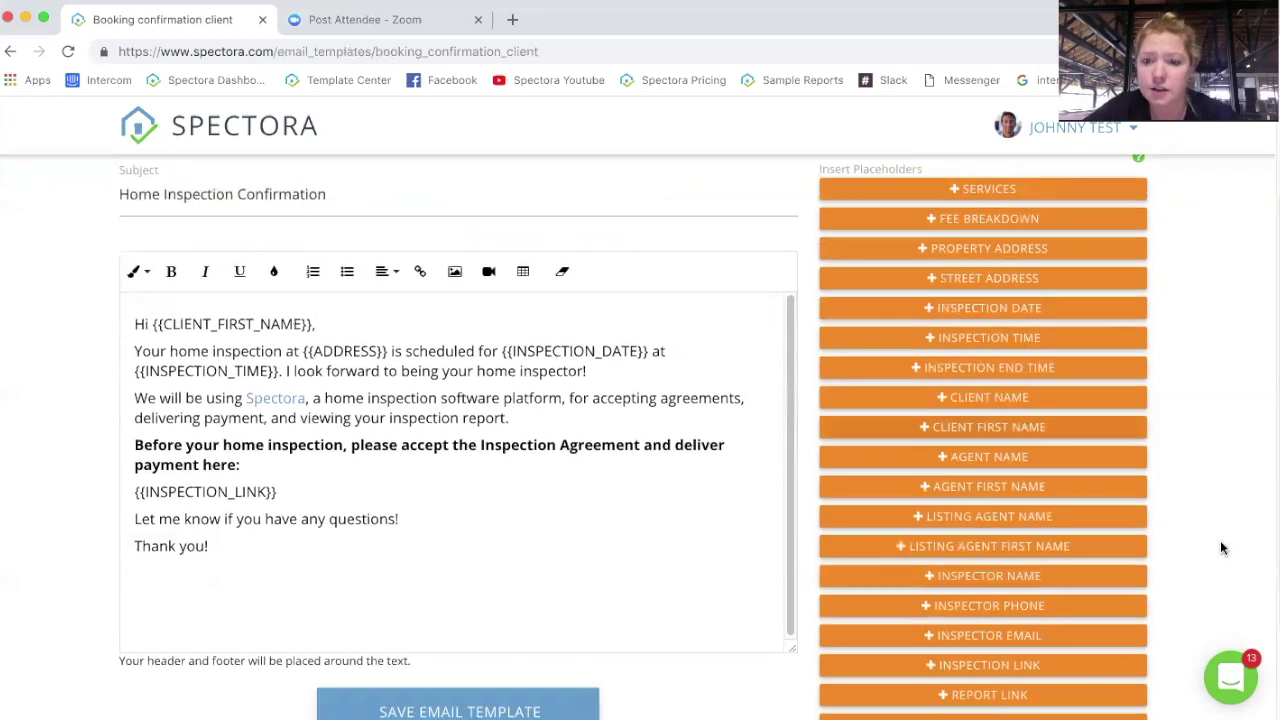
{"action": "scroll", "coordinate": [1220, 548], "scroll_direction": "down", "scroll_amount": 3}
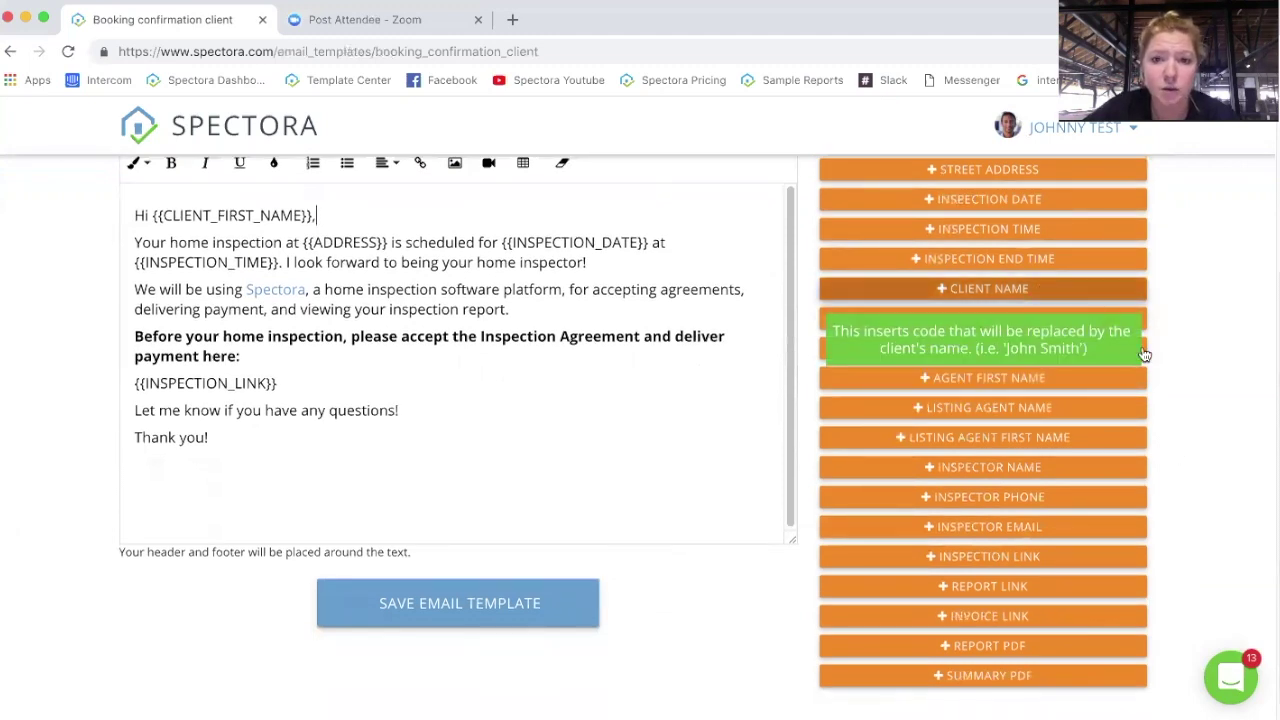
{"action": "scroll", "coordinate": [1186, 394], "scroll_direction": "up", "scroll_amount": 3}
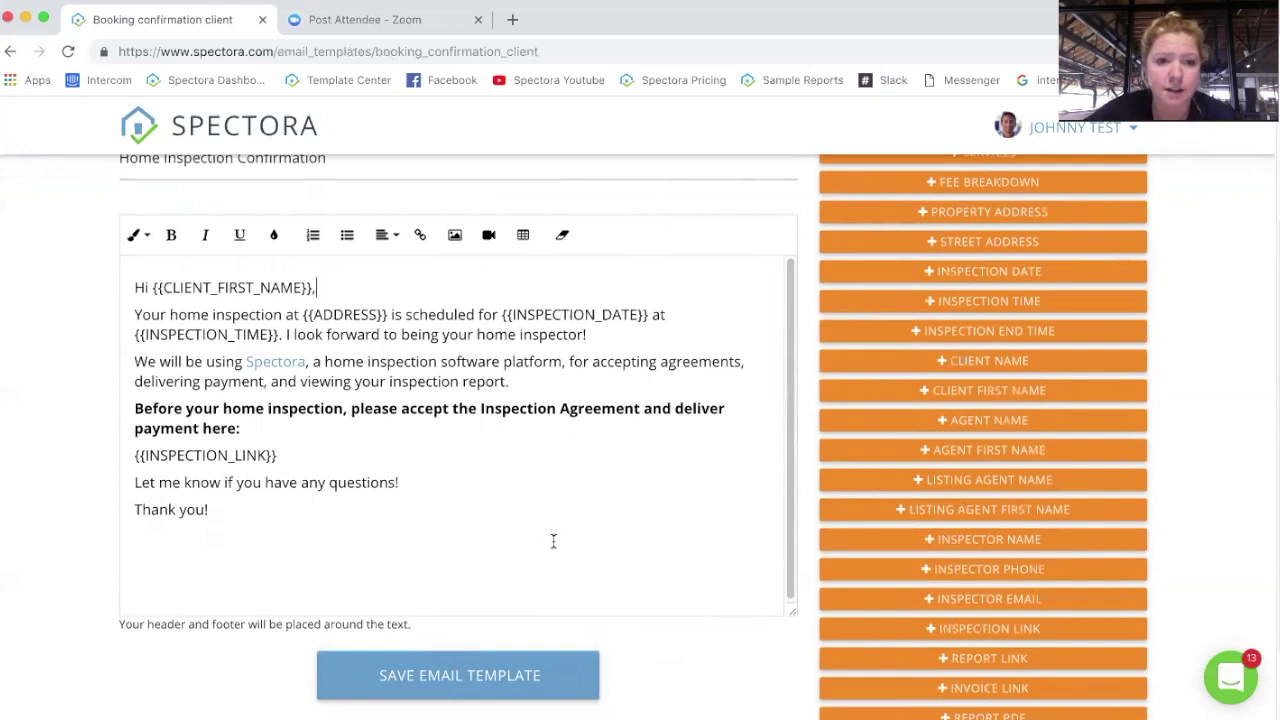
Step: Insert the Fee Breakdown placeholder two lines below "Thank you!" in the email body
{"action": "left_click", "coordinate": [149, 314]}
{"action": "left_click_drag", "start_coordinate": [227, 304], "coordinate": [440, 462]}
{"action": "left_click", "coordinate": [429, 529]}
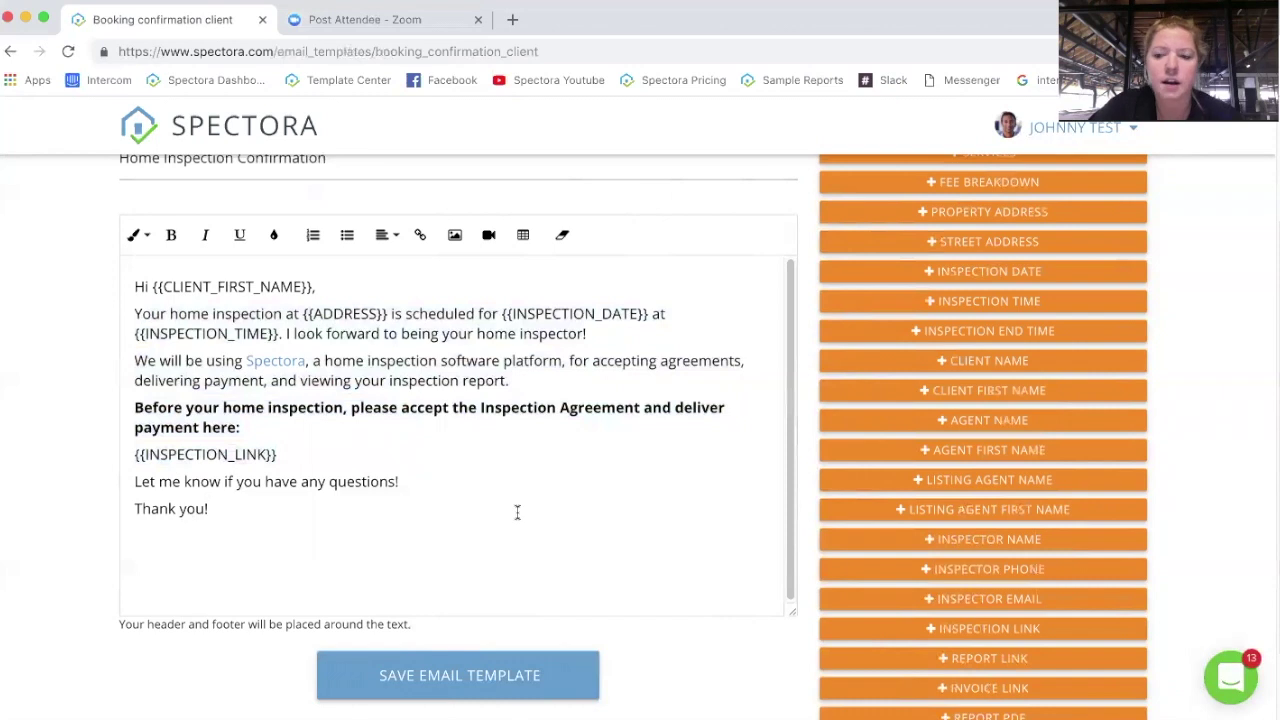
{"action": "key", "text": "Return"}
{"action": "key", "text": "Return"}
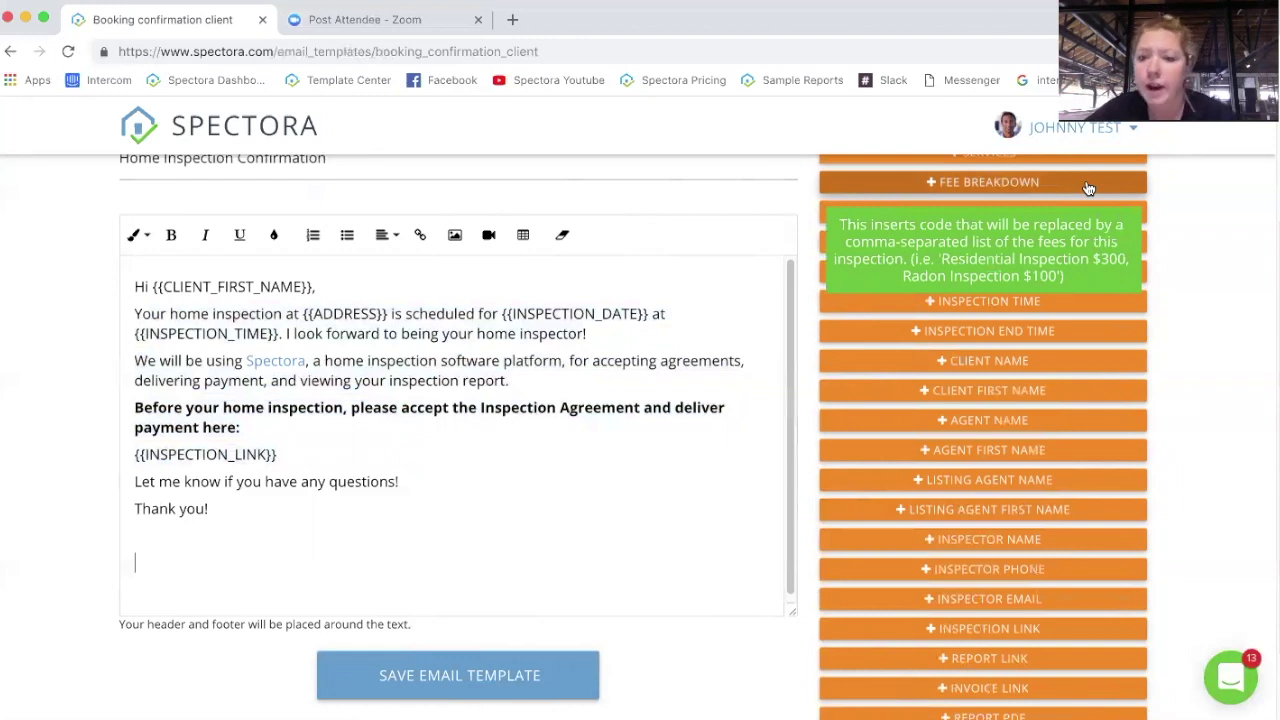
{"action": "left_click", "coordinate": [992, 186]}
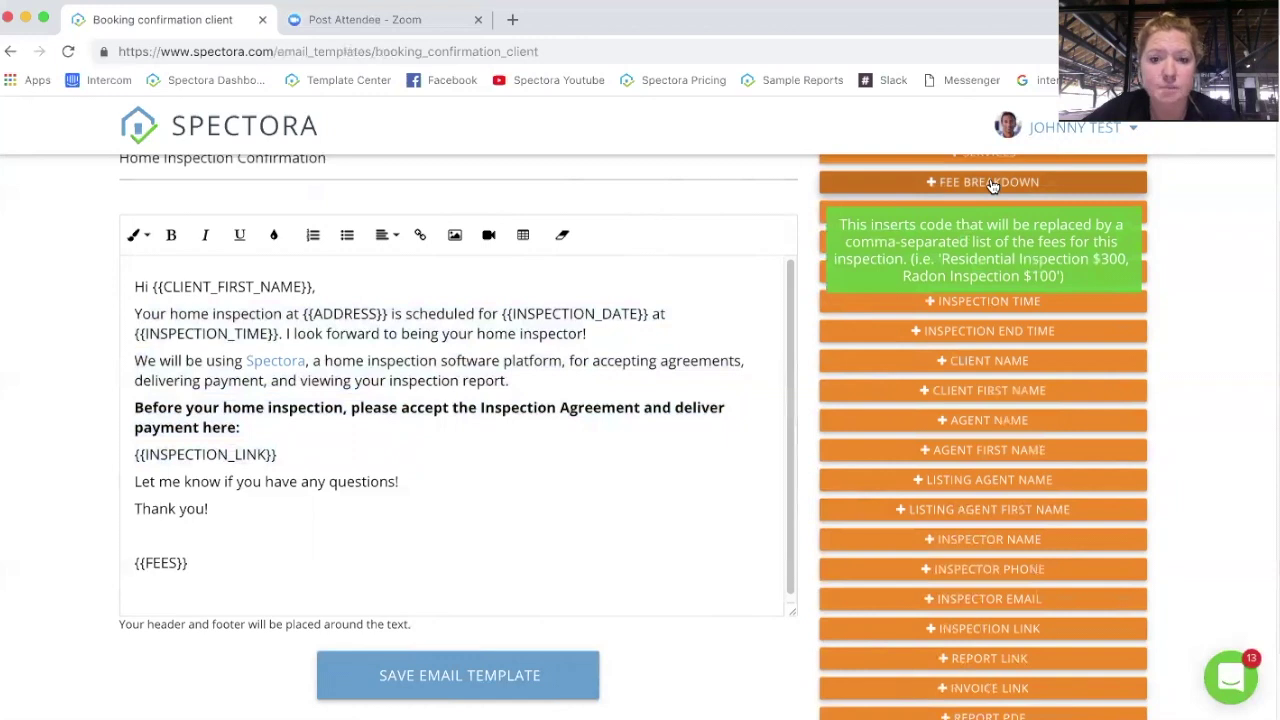
Step: Move the {{FEES}} placeholder to its own line directly below {{INSPECTION_LINK}} and clear the blank lines after "Thank you!"
{"action": "triple_click", "coordinate": [122, 565]}
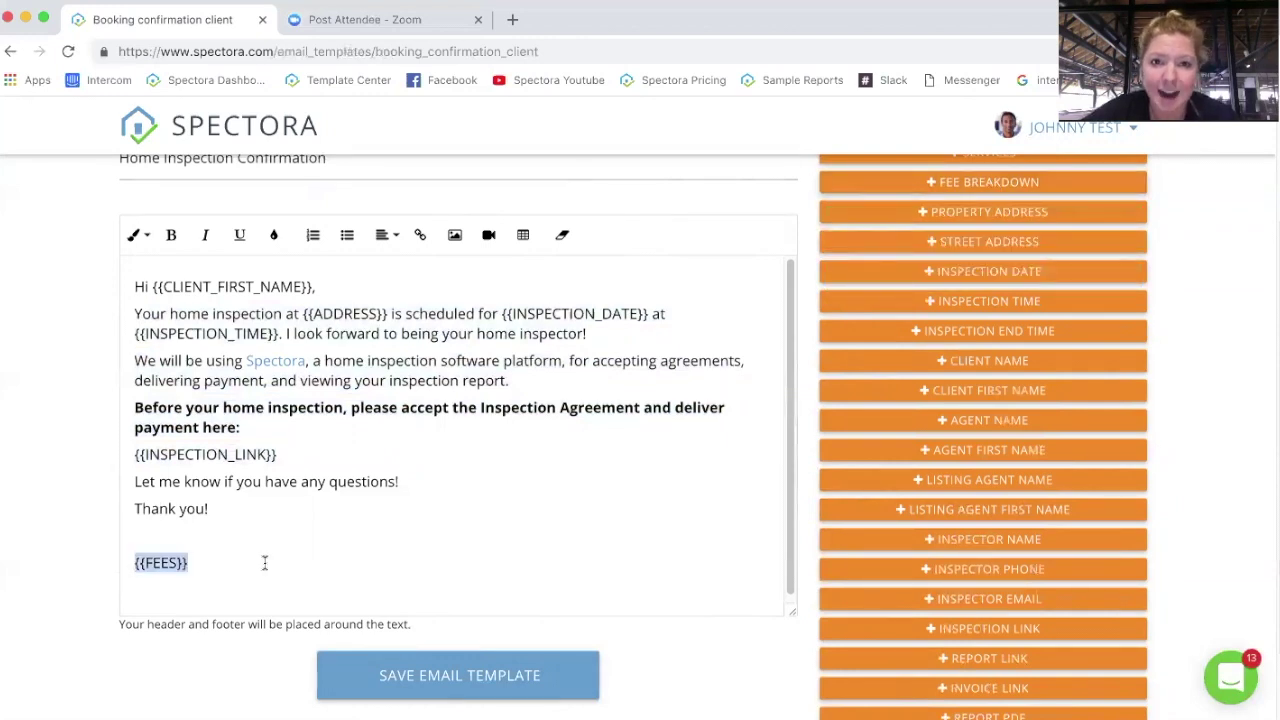
{"action": "left_click", "coordinate": [200, 565]}
{"action": "left_click_drag", "start_coordinate": [146, 565], "coordinate": [102, 563]}
{"action": "key", "text": "ctrl+c"}
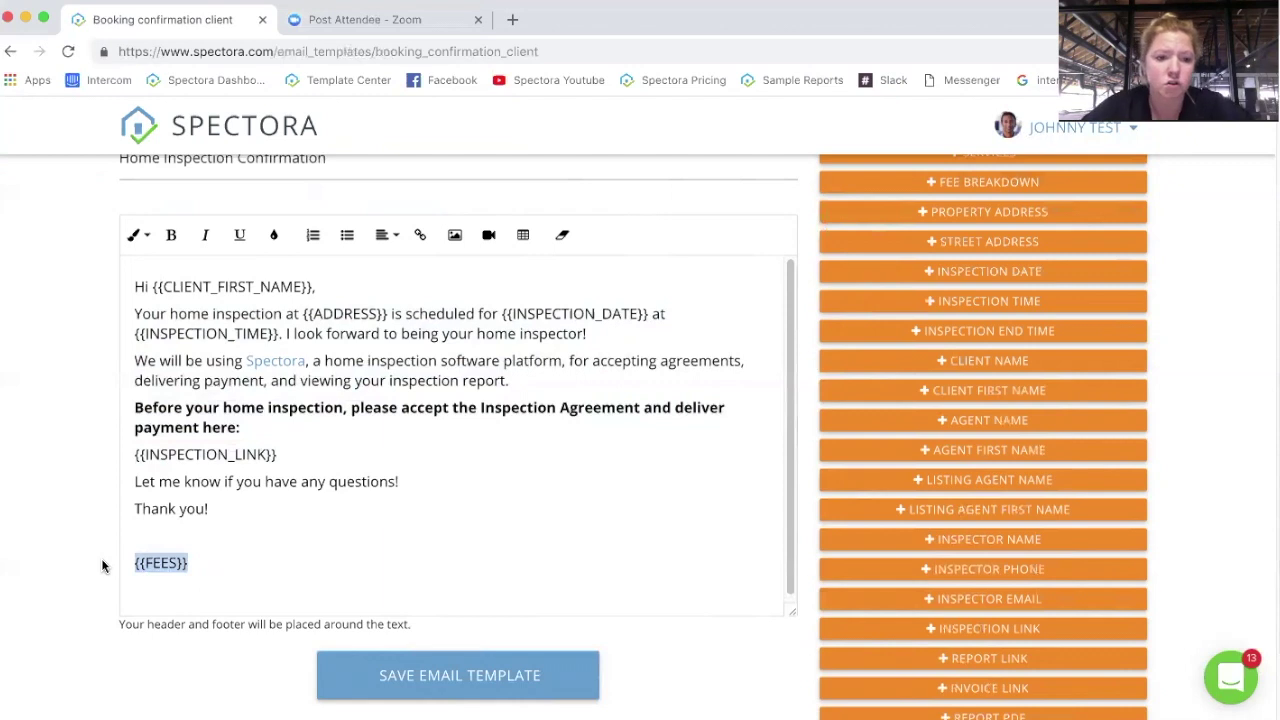
{"action": "key", "text": "BackSpace"}
{"action": "key", "text": "BackSpace"}
{"action": "key", "text": "BackSpace"}
{"action": "left_click", "coordinate": [322, 459]}
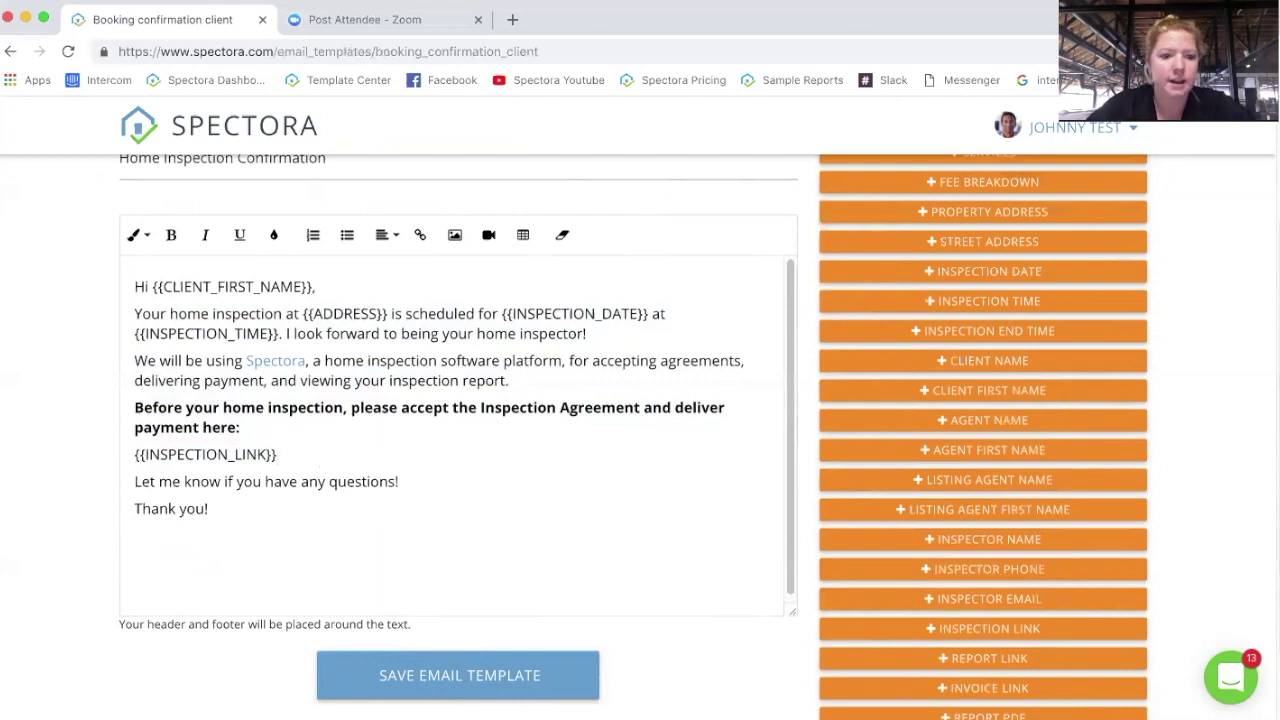
{"action": "key", "text": "Return"}
{"action": "key", "text": "ctrl+v"}
{"action": "key", "text": "ctrl+v"}
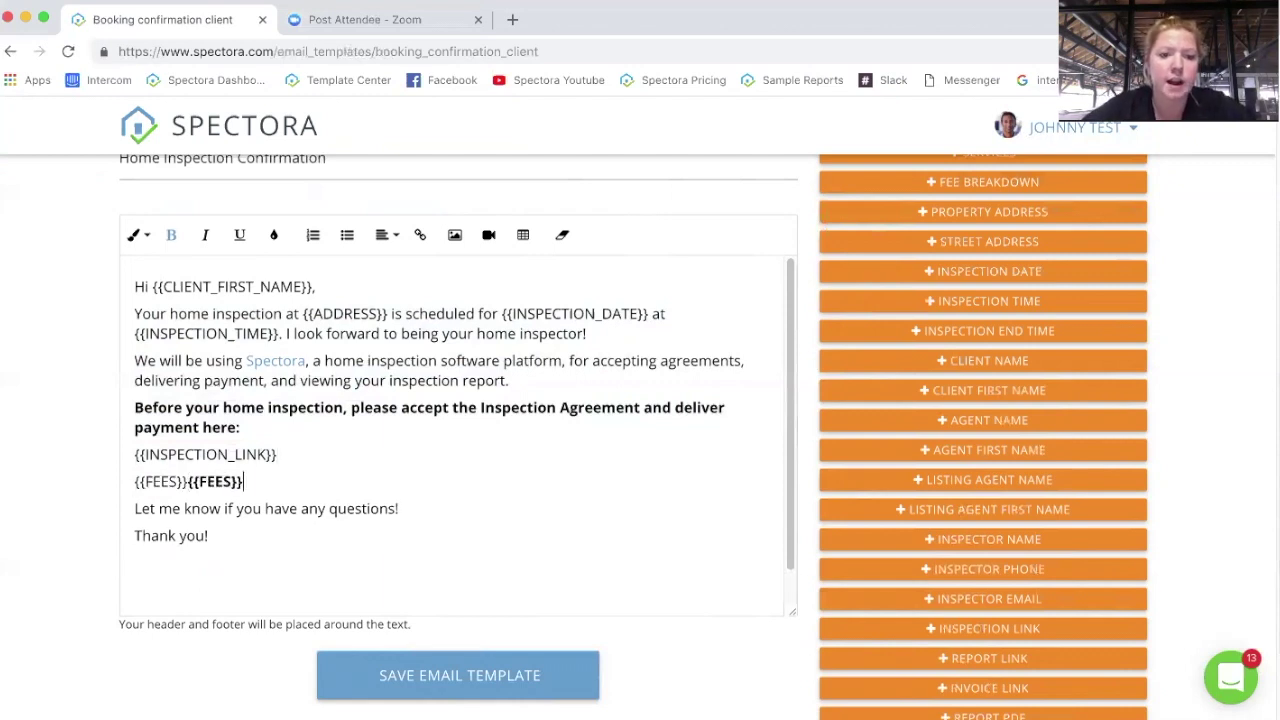
Step: Delete the duplicate bold {{FEES}} placeholder and save the email template
{"action": "key", "text": "BackSpace"}
{"action": "key", "text": "BackSpace"}
{"action": "key", "text": "BackSpace"}
{"action": "key", "text": "BackSpace"}
{"action": "key", "text": "BackSpace"}
{"action": "key", "text": "BackSpace"}
{"action": "key", "text": "BackSpace"}
{"action": "key", "text": "BackSpace"}
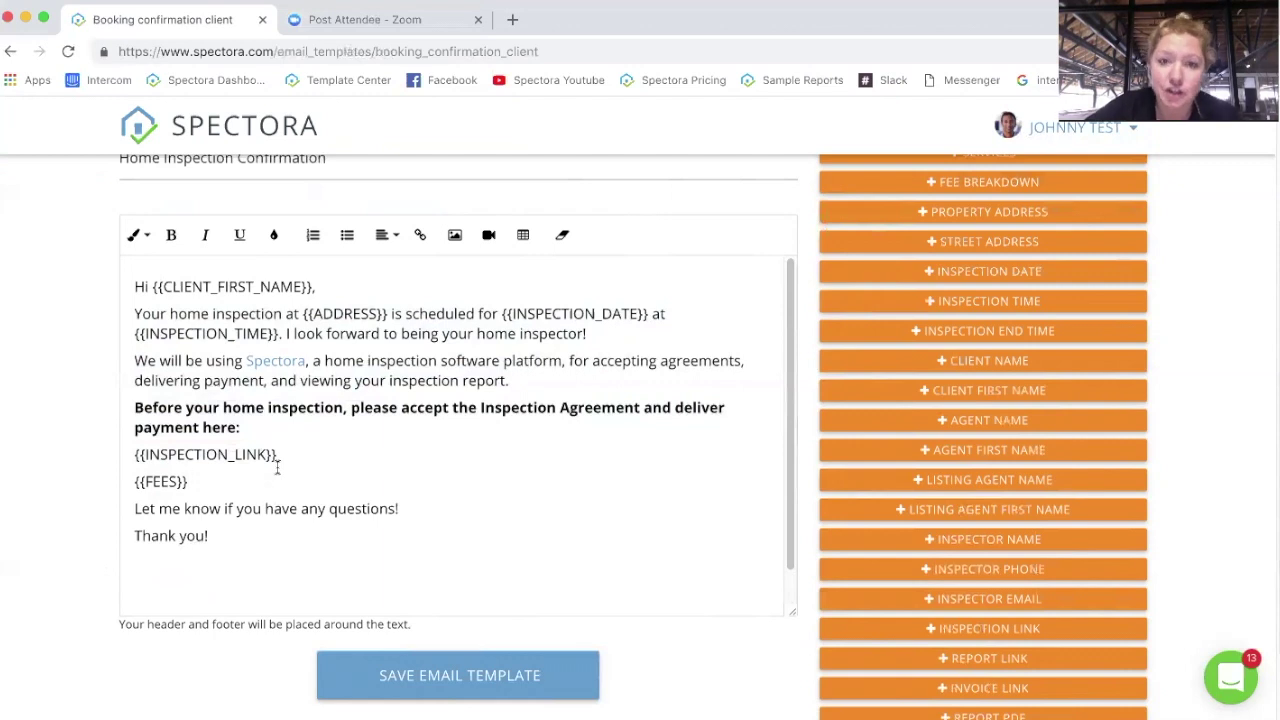
{"action": "left_click", "coordinate": [470, 676]}
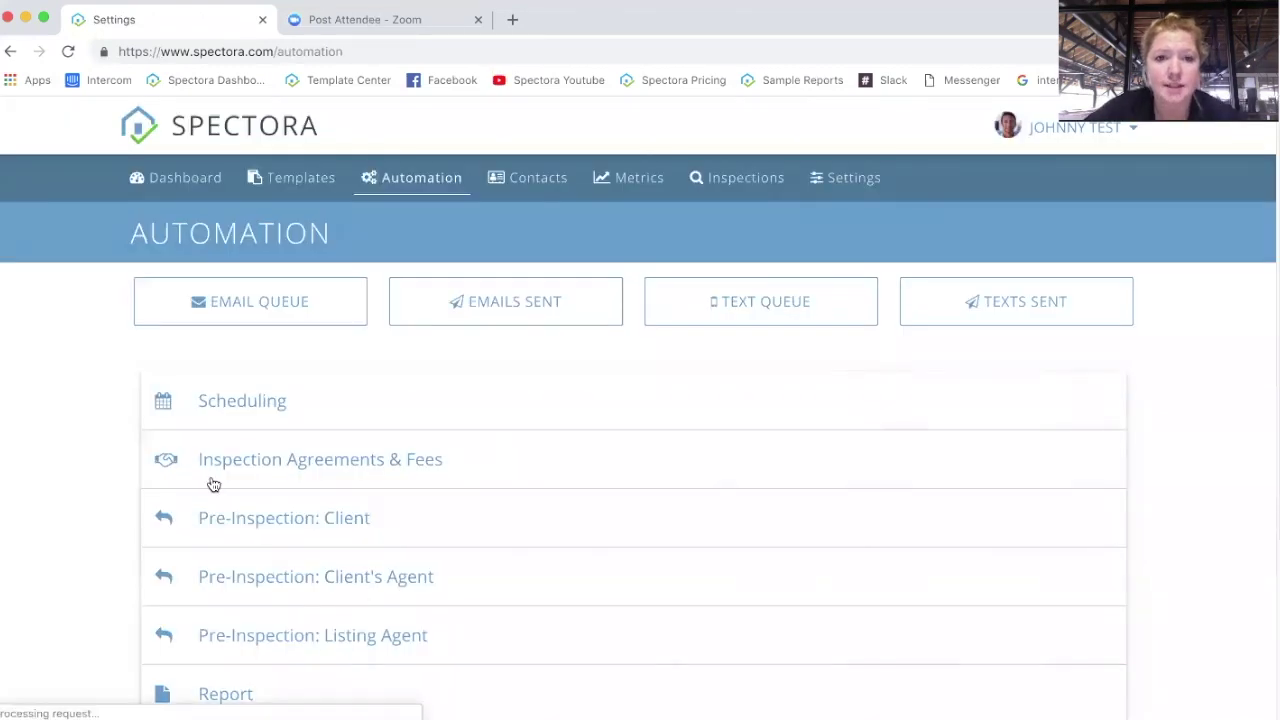
Step: Return to the Automation page and review the email options under Inspection Agreements & Fees
{"action": "left_click", "coordinate": [405, 178]}
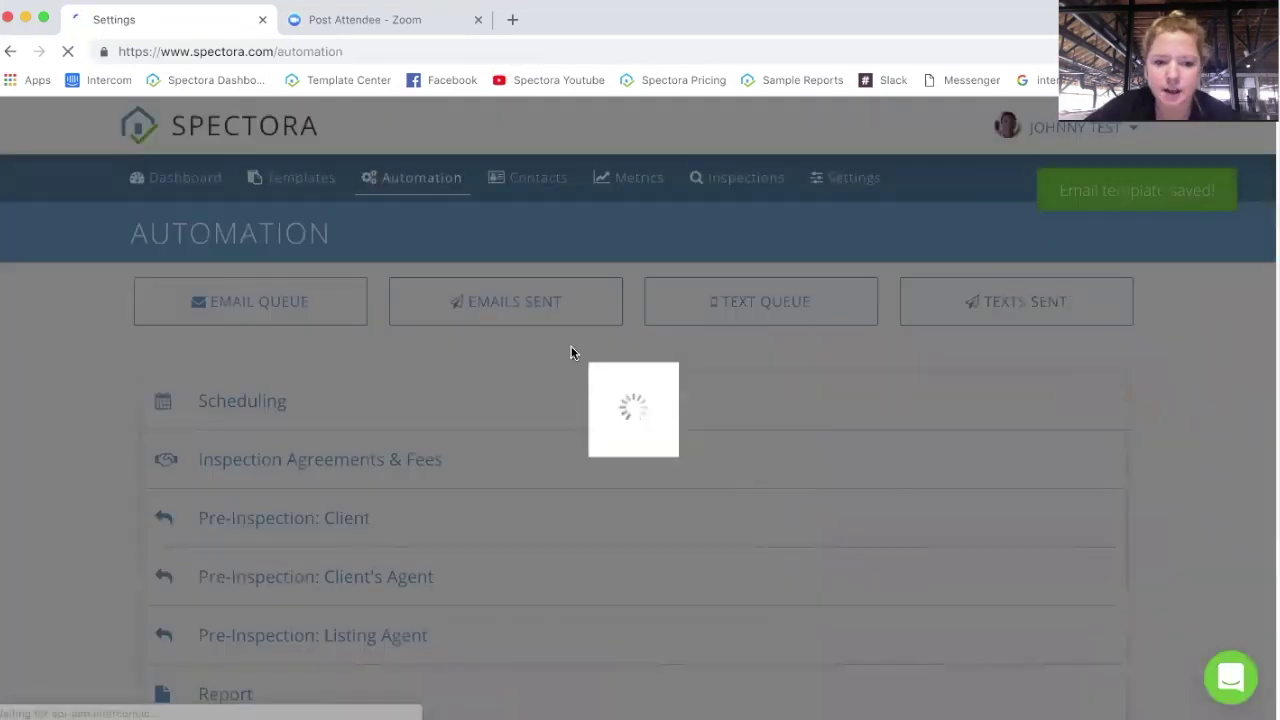
{"action": "scroll", "coordinate": [640, 362], "scroll_direction": "down", "scroll_amount": 1}
{"action": "scroll", "coordinate": [650, 364], "scroll_direction": "down", "scroll_amount": 2}
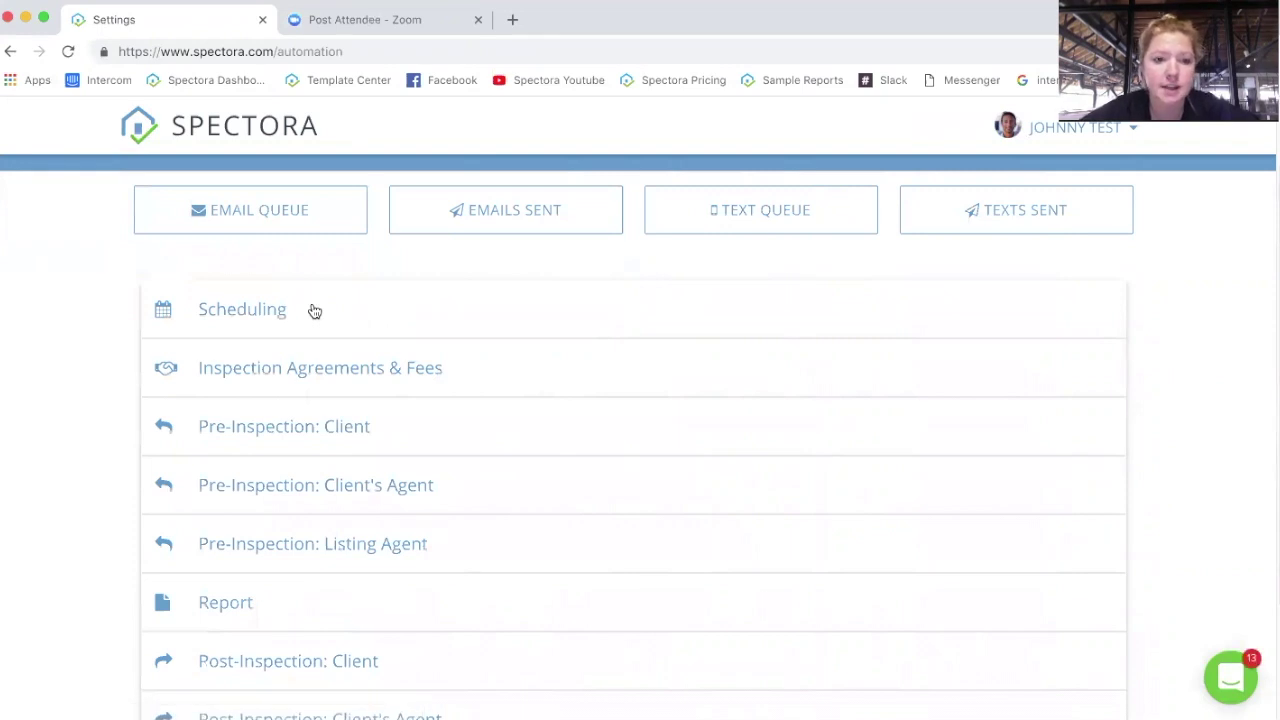
{"action": "left_click", "coordinate": [338, 362]}
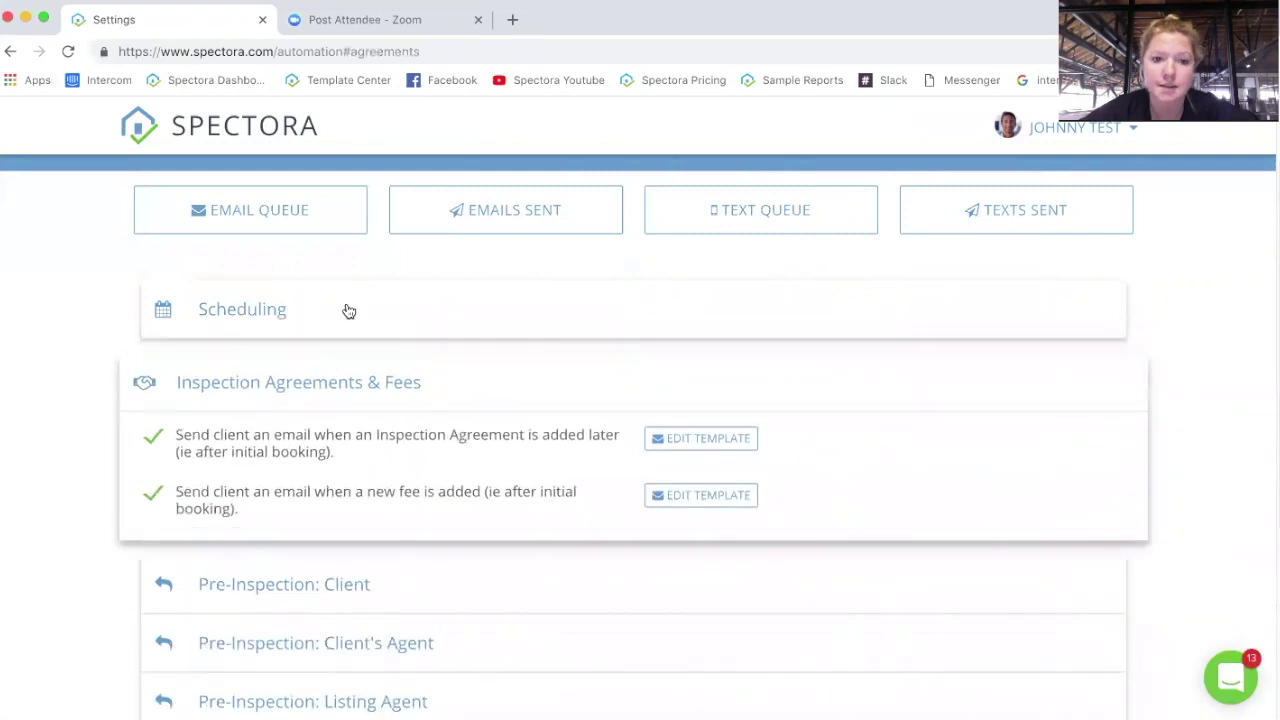
{"action": "scroll", "coordinate": [352, 300], "scroll_direction": "down", "scroll_amount": 5}
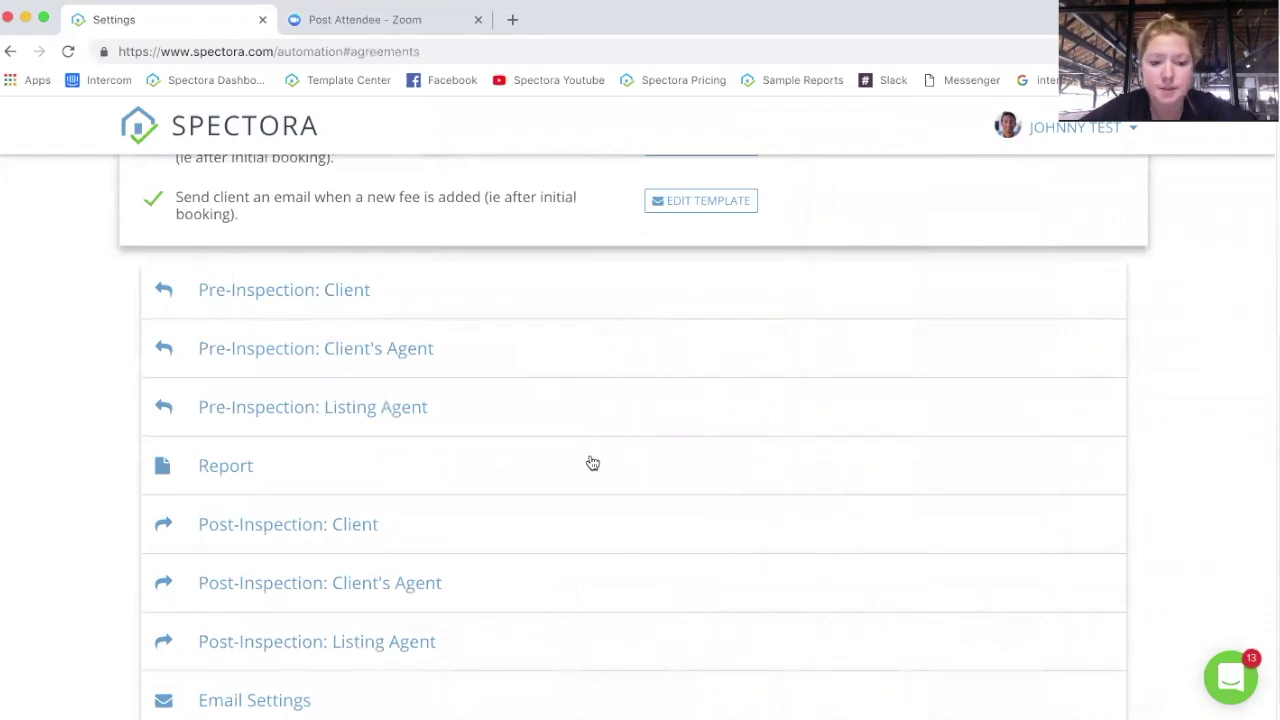
Step: Expand the Scheduling section and review its confirmation and reschedule emails
{"action": "scroll", "coordinate": [592, 463], "scroll_direction": "up", "scroll_amount": 6}
{"action": "left_click", "coordinate": [512, 463]}
{"action": "left_click", "coordinate": [486, 401]}
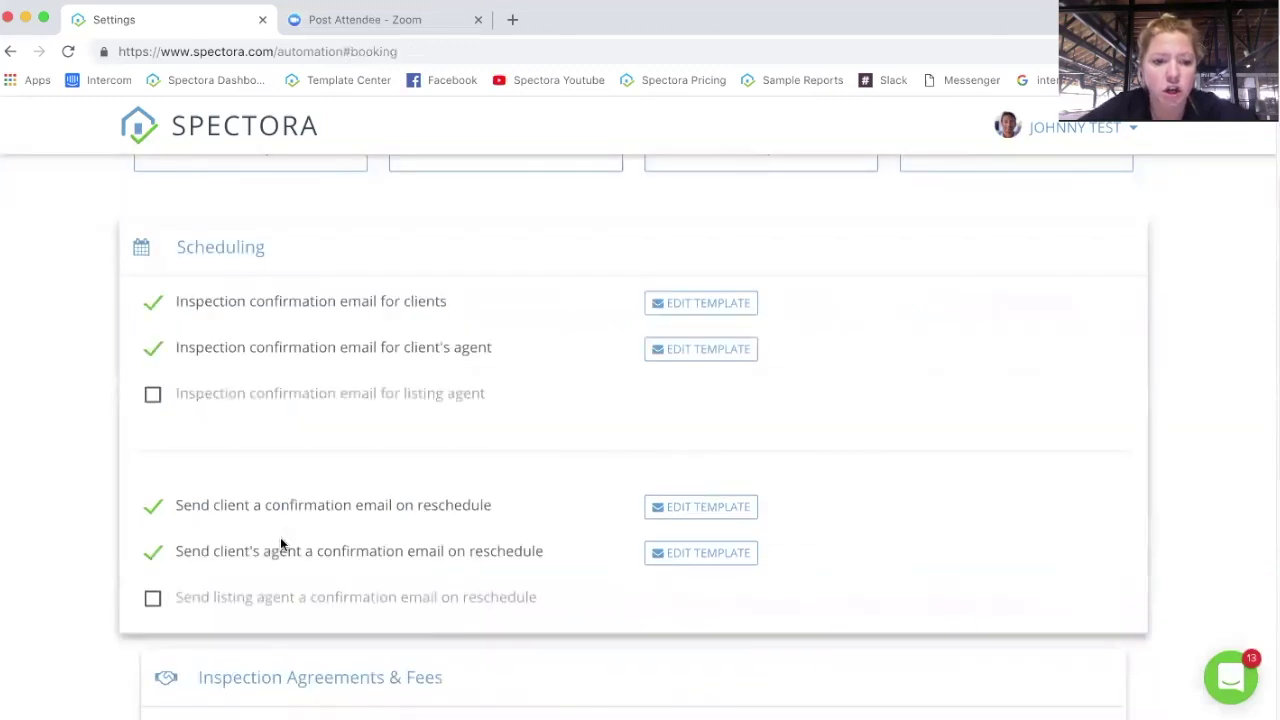
Step: Expand the Pre-Inspection: Client reminders and open the text message template for Reminder One
{"action": "scroll", "coordinate": [280, 543], "scroll_direction": "down", "scroll_amount": 3}
{"action": "left_click", "coordinate": [317, 500]}
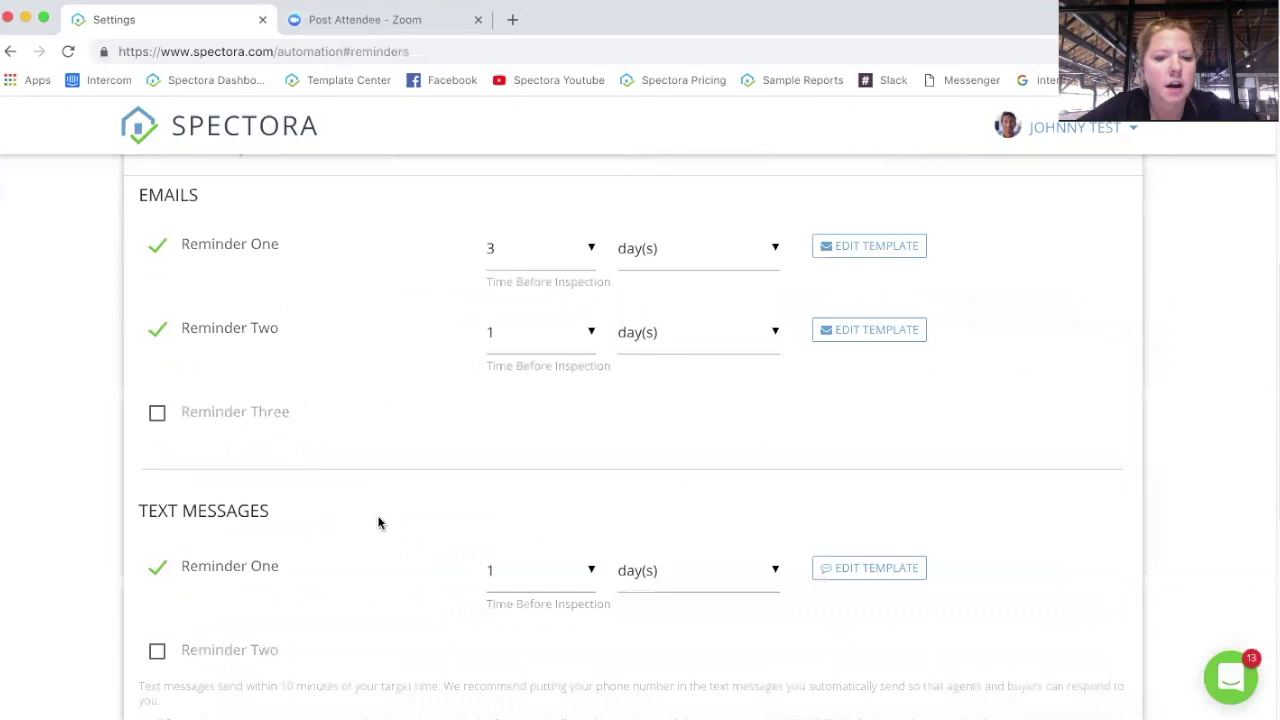
{"action": "left_click", "coordinate": [883, 571]}
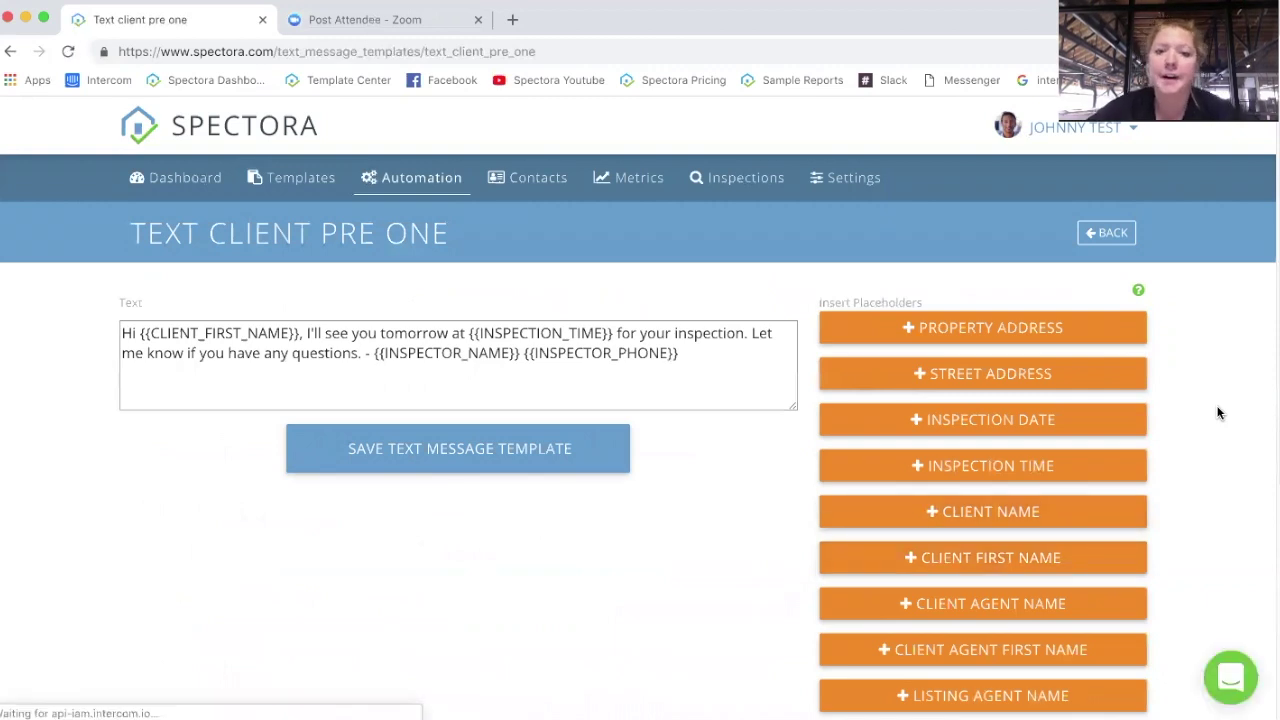
Step: Insert the Inspection Link placeholder at the start of the text message, and check it alongside the inspector phone placeholder
{"action": "scroll", "coordinate": [1202, 450], "scroll_direction": "down", "scroll_amount": 5}
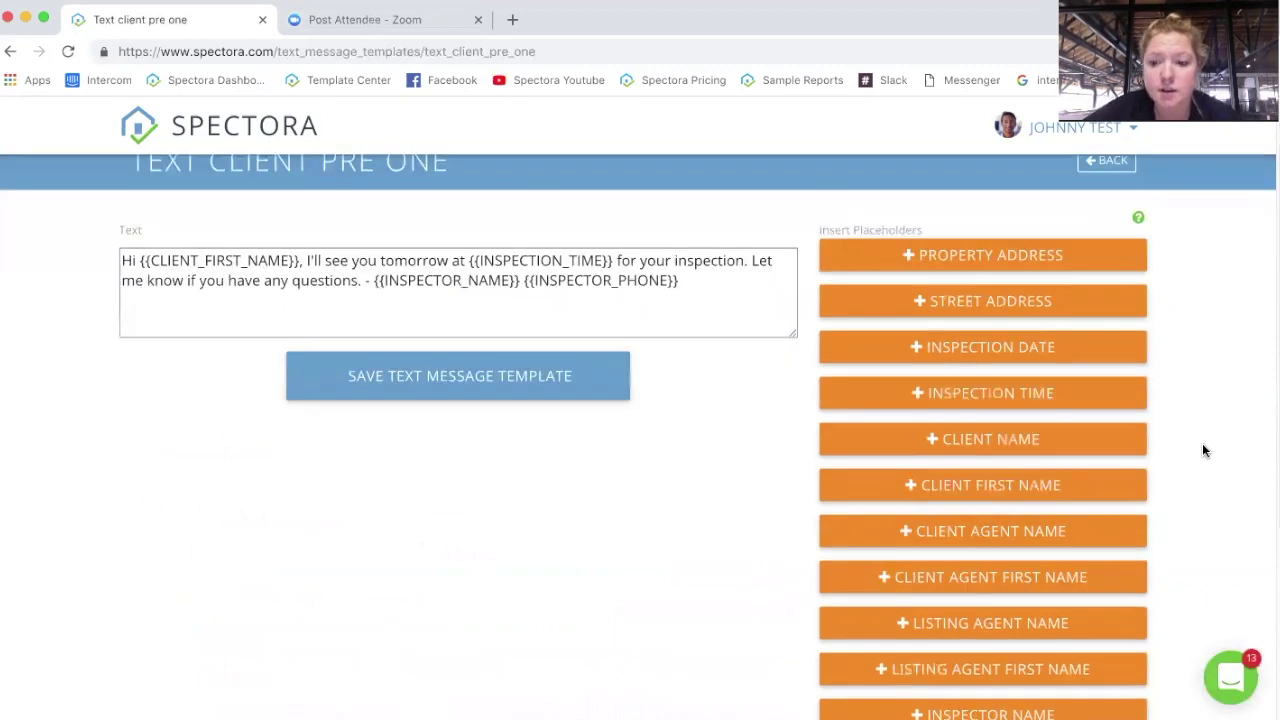
{"action": "left_click", "coordinate": [985, 594]}
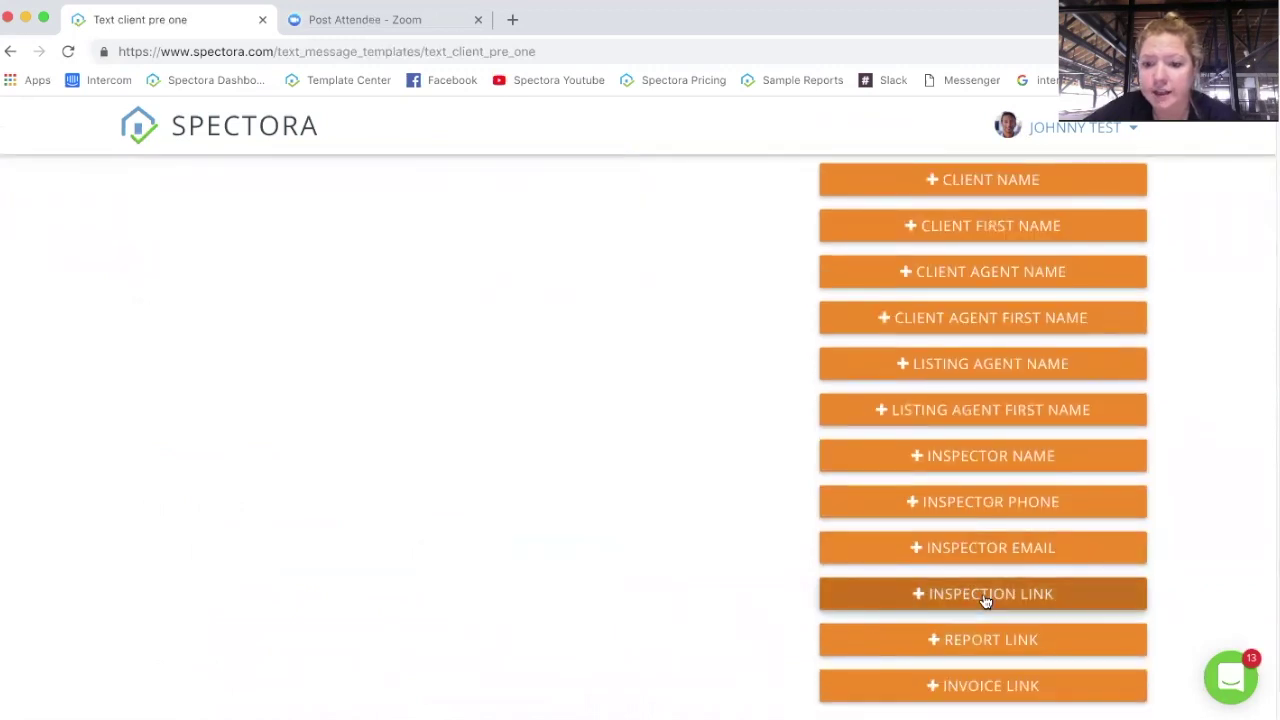
{"action": "scroll", "coordinate": [502, 484], "scroll_direction": "up", "scroll_amount": 5}
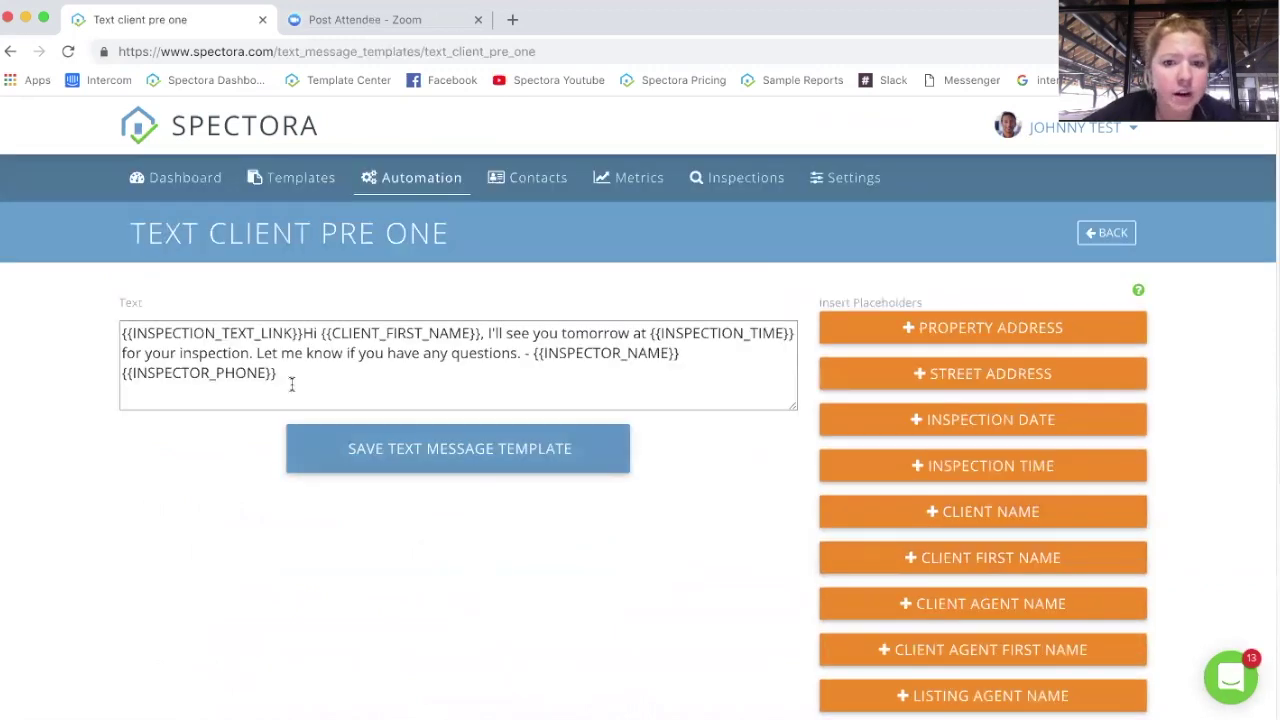
{"action": "left_click_drag", "start_coordinate": [357, 374], "coordinate": [104, 373]}
{"action": "left_click_drag", "start_coordinate": [303, 333], "coordinate": [121, 336]}
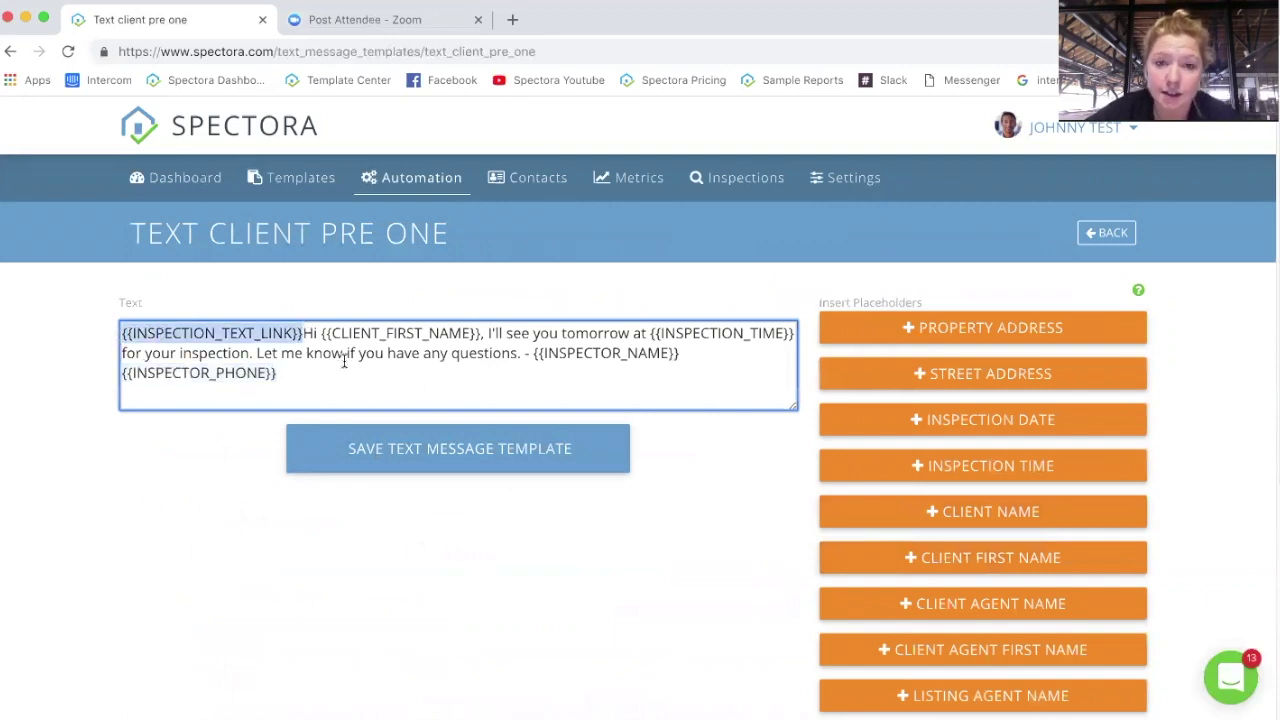
{"action": "left_click", "coordinate": [387, 388]}
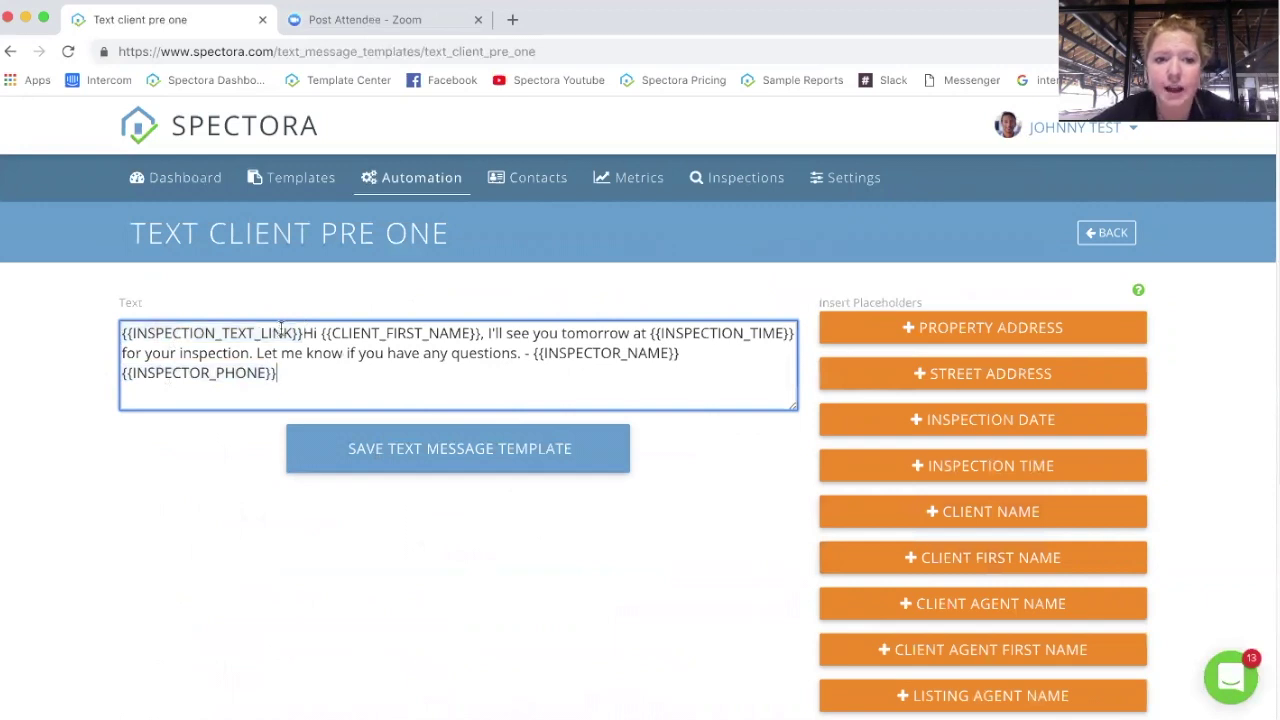
Step: Remove the Inspection Link placeholder from the start of the text message, check the inspector phone placeholder, and leave the template without saving
{"action": "left_click_drag", "start_coordinate": [303, 333], "coordinate": [169, 325]}
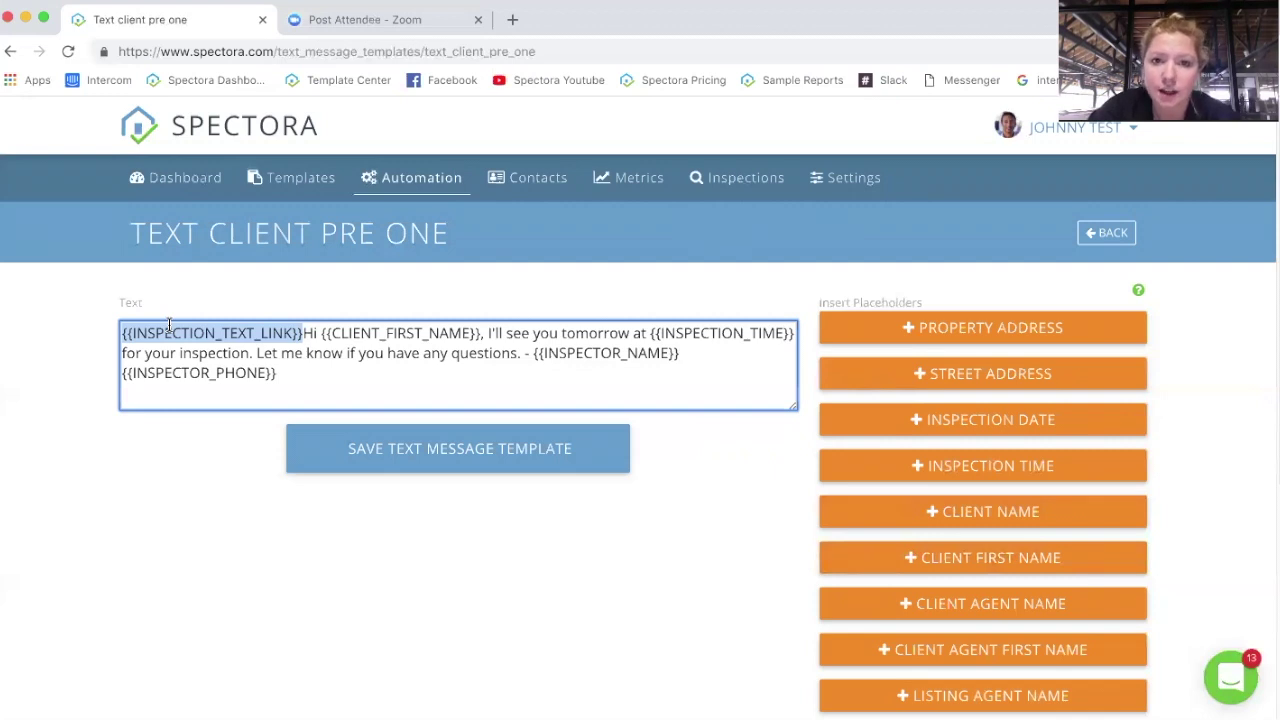
{"action": "key", "text": "BackSpace"}
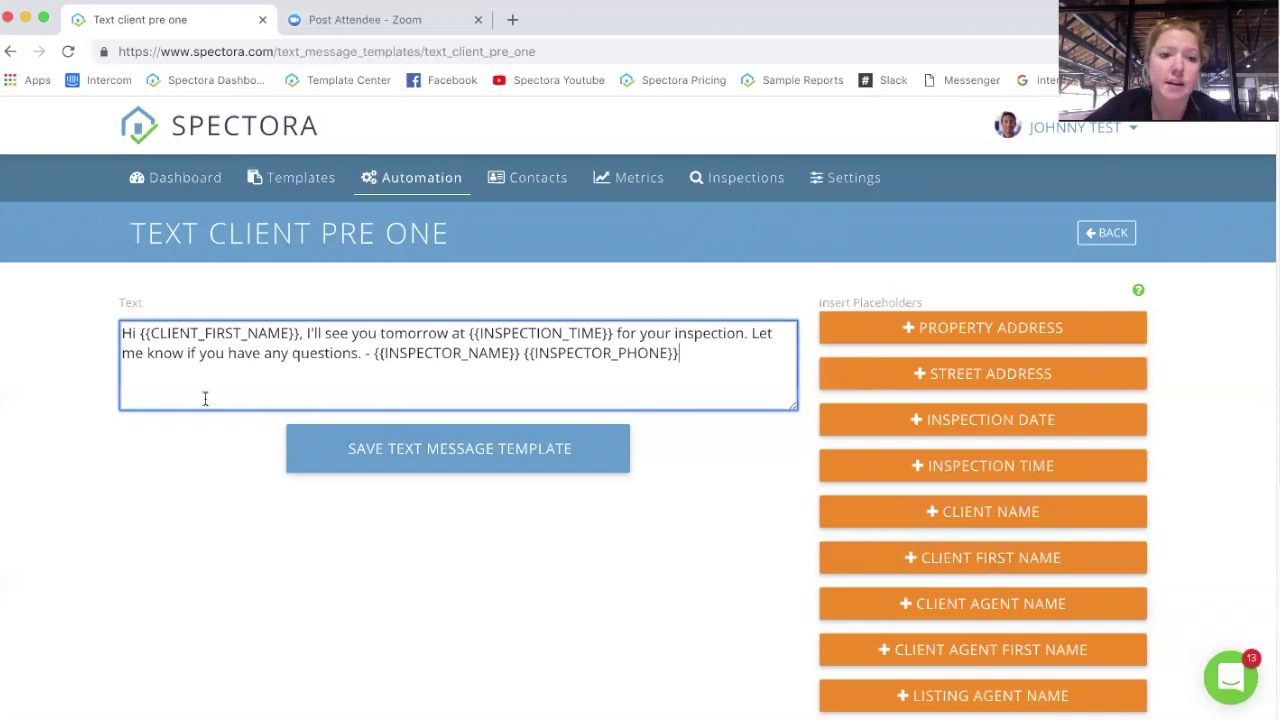
{"action": "left_click_drag", "start_coordinate": [679, 353], "coordinate": [521, 350]}
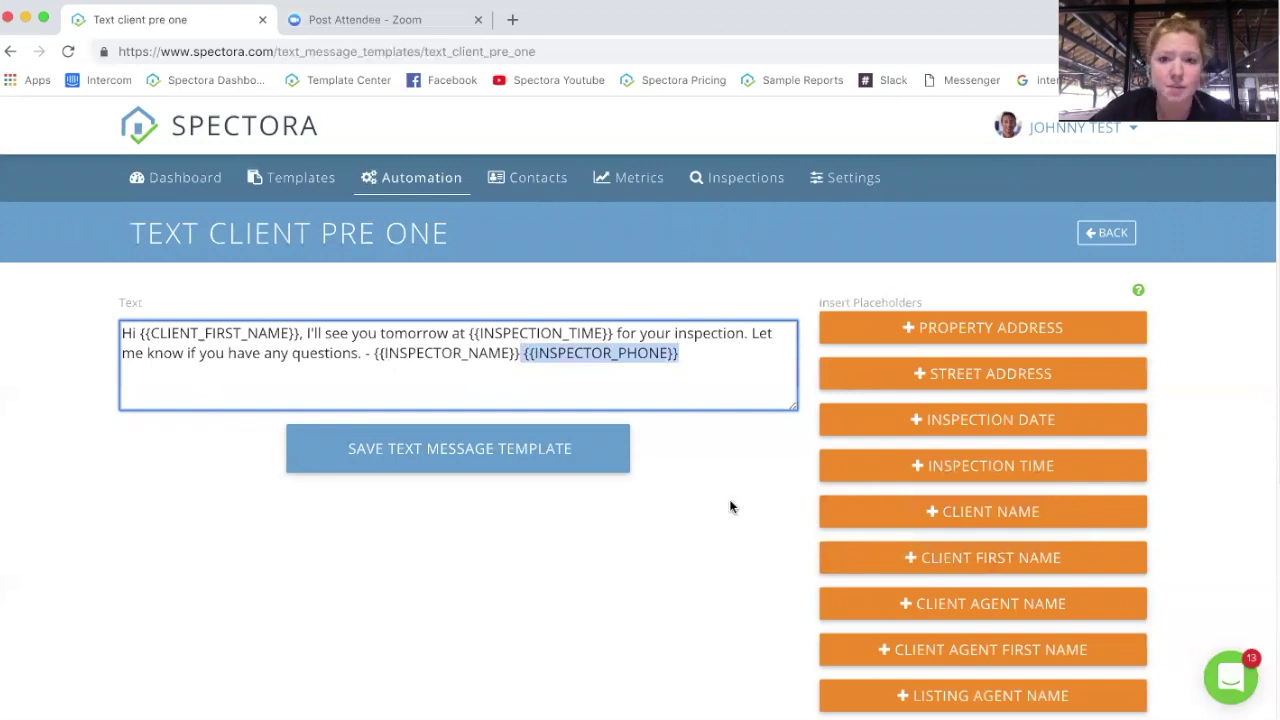
{"action": "left_click", "coordinate": [1108, 233]}
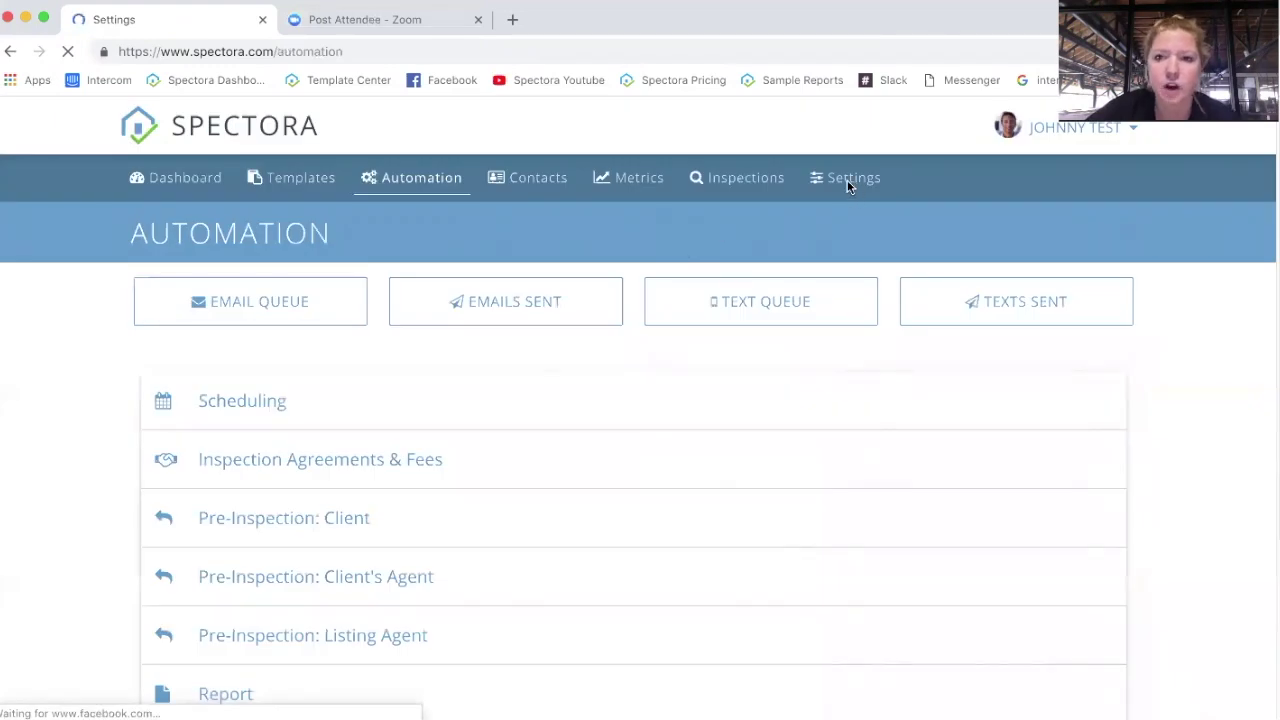
Step: Expand the Inspection Agreements section in the account settings and open the Inspection Agreement template for editing
{"action": "left_click", "coordinate": [849, 180]}
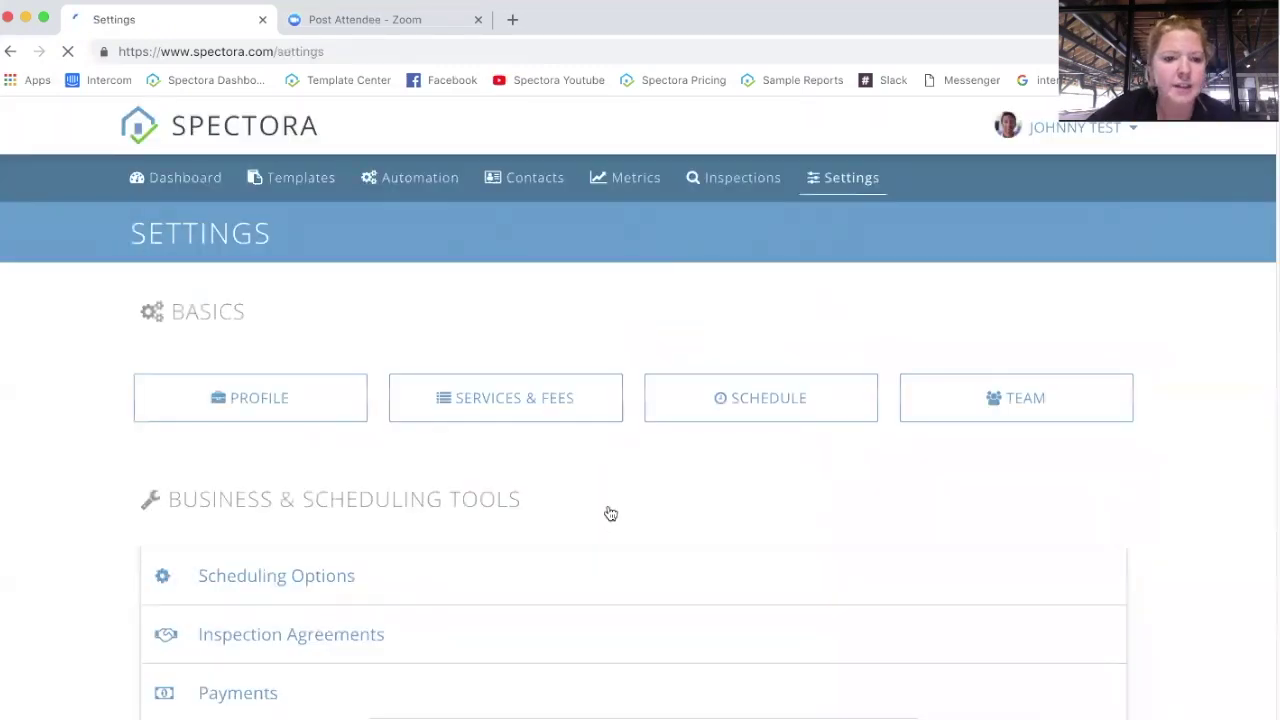
{"action": "scroll", "coordinate": [610, 513], "scroll_direction": "down", "scroll_amount": 2}
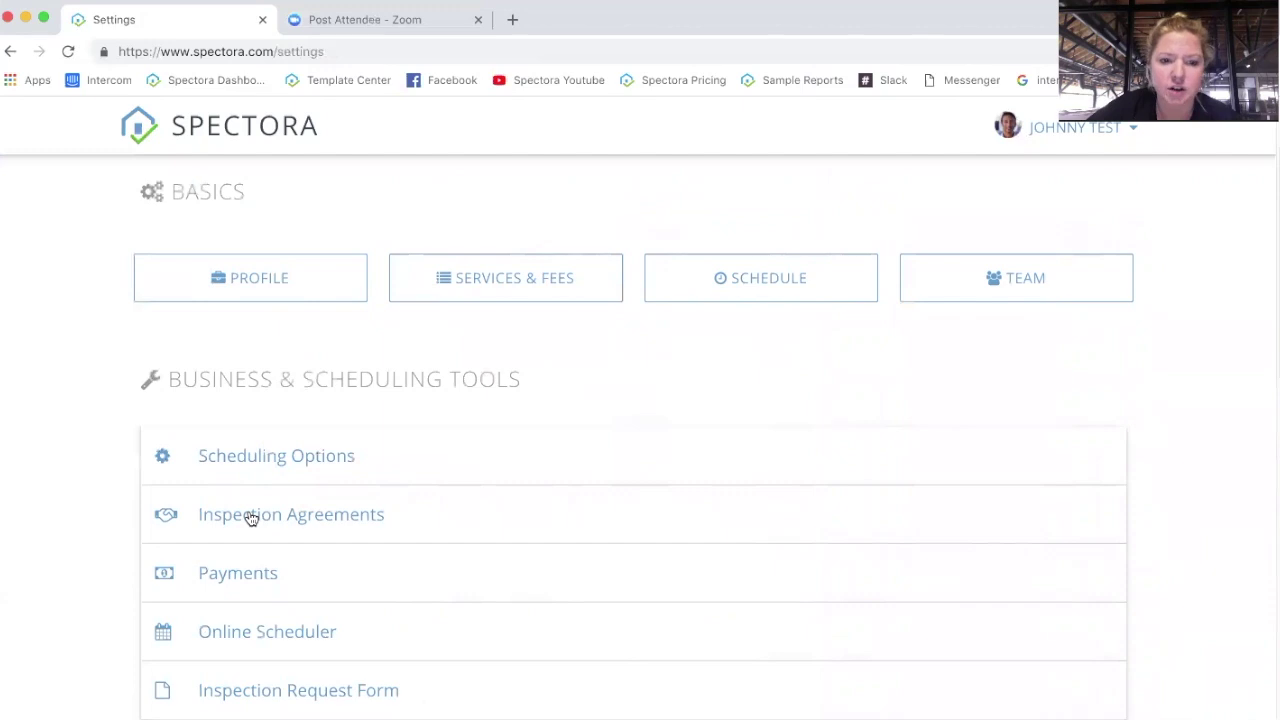
{"action": "left_click", "coordinate": [251, 516]}
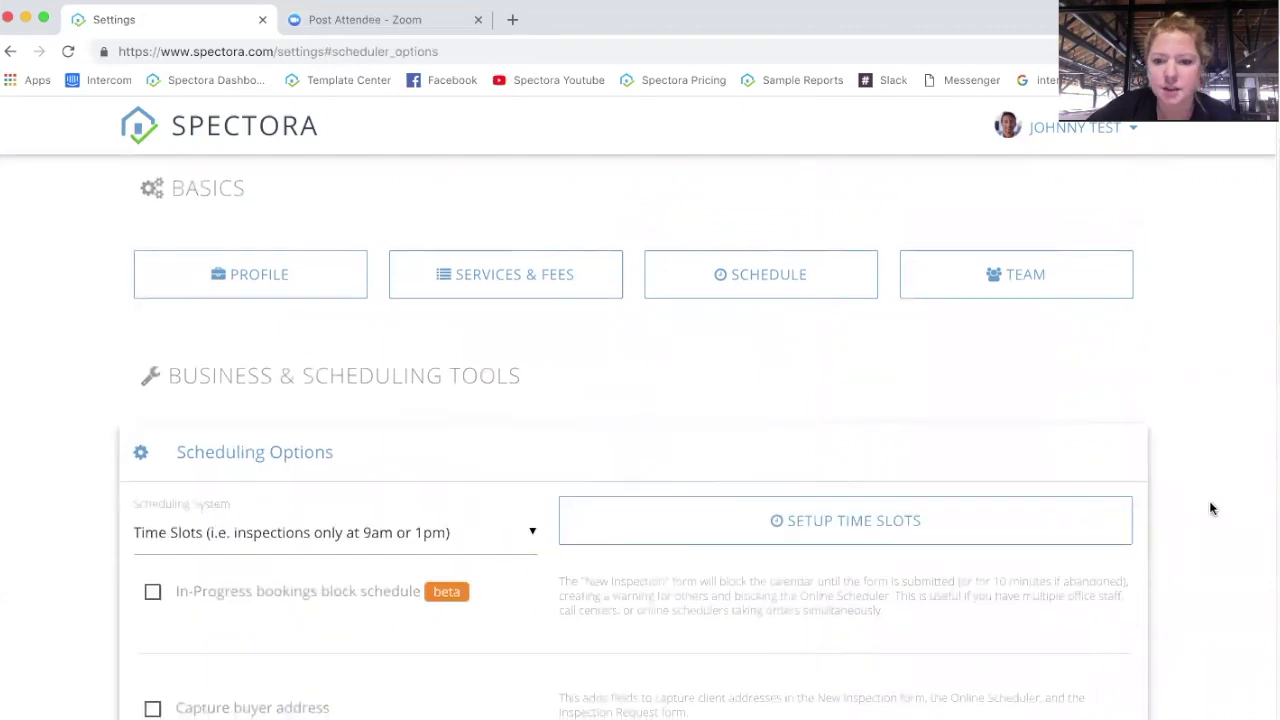
{"action": "scroll", "coordinate": [1200, 509], "scroll_direction": "down", "scroll_amount": 5}
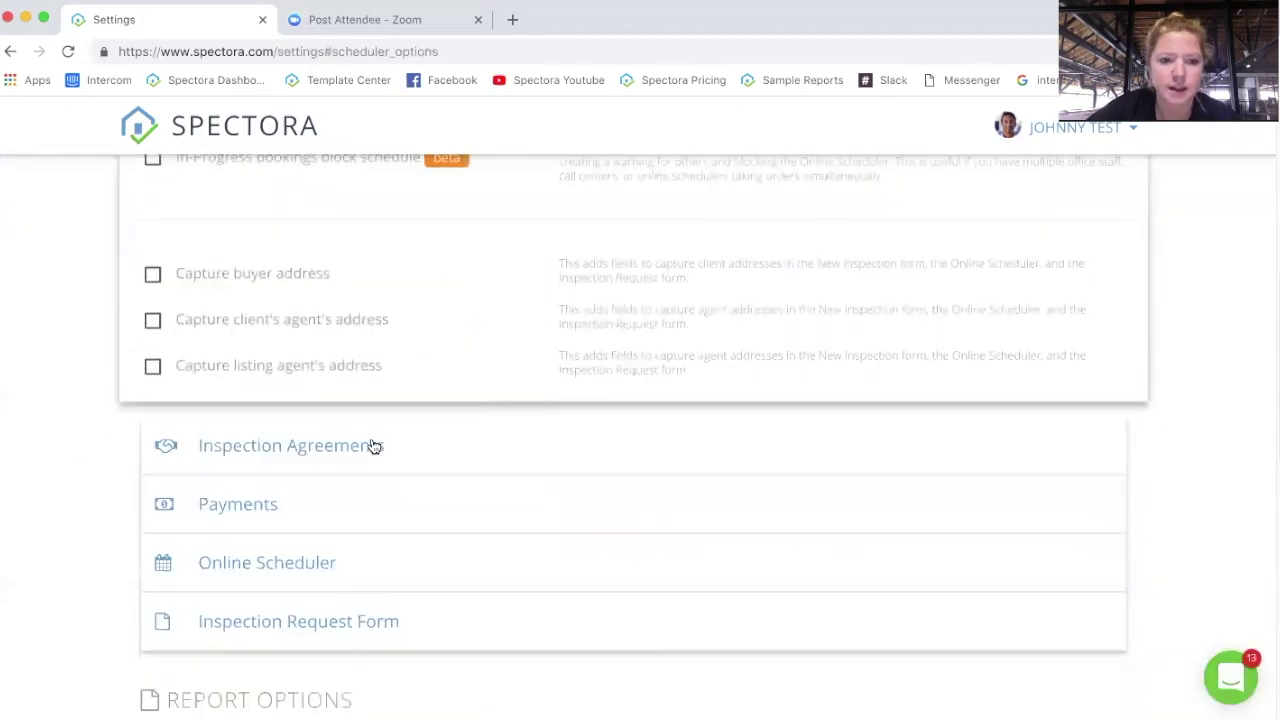
{"action": "left_click", "coordinate": [373, 446]}
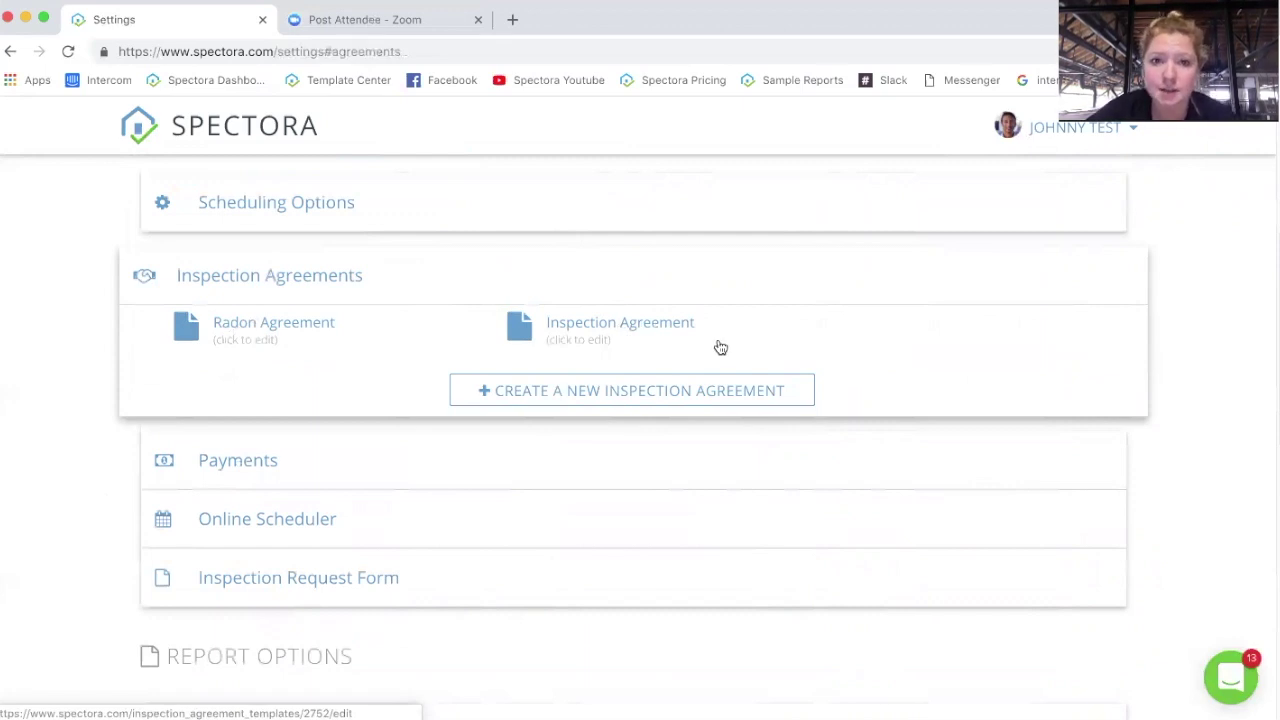
{"action": "left_click", "coordinate": [618, 326]}
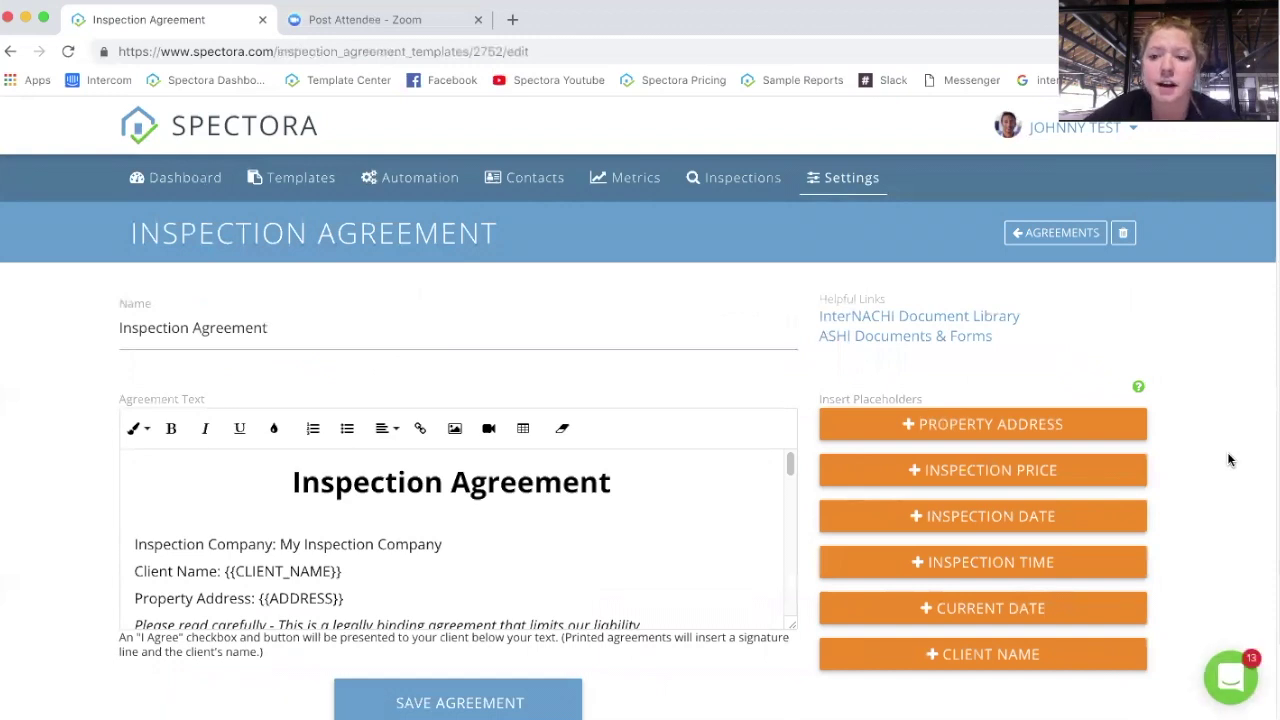
Step: Review the agreement's name, client name placeholder and clauses through to the acknowledgement line, and save the agreement
{"action": "scroll", "coordinate": [1229, 459], "scroll_direction": "down", "scroll_amount": 1}
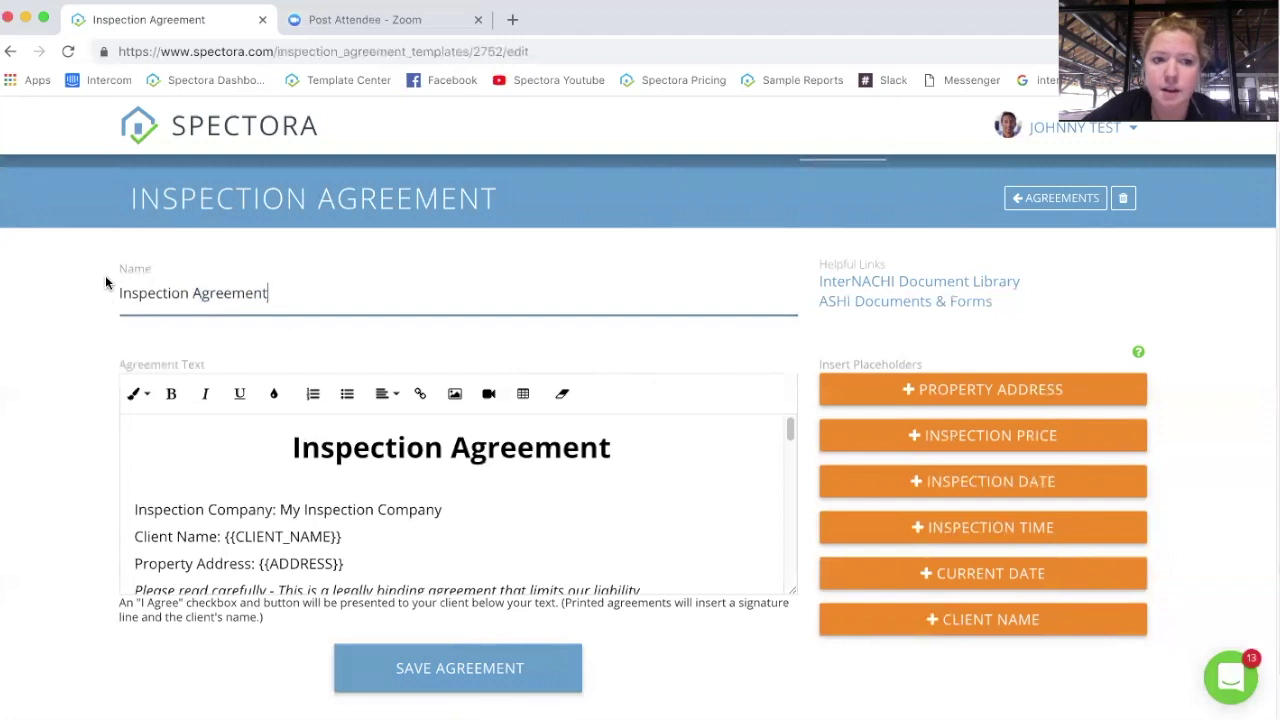
{"action": "left_click_drag", "start_coordinate": [191, 293], "coordinate": [105, 275]}
{"action": "left_click", "coordinate": [530, 503]}
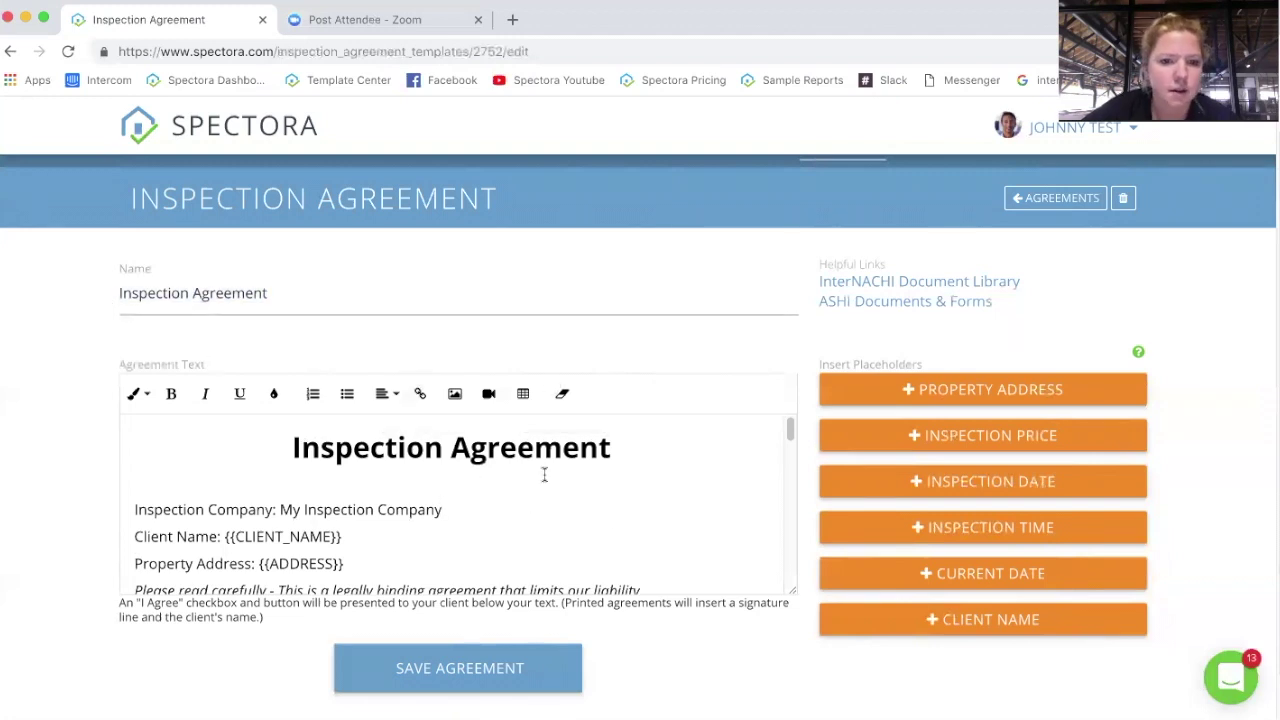
{"action": "scroll", "coordinate": [622, 514], "scroll_direction": "down", "scroll_amount": 1}
{"action": "scroll", "coordinate": [623, 515], "scroll_direction": "up", "scroll_amount": 1}
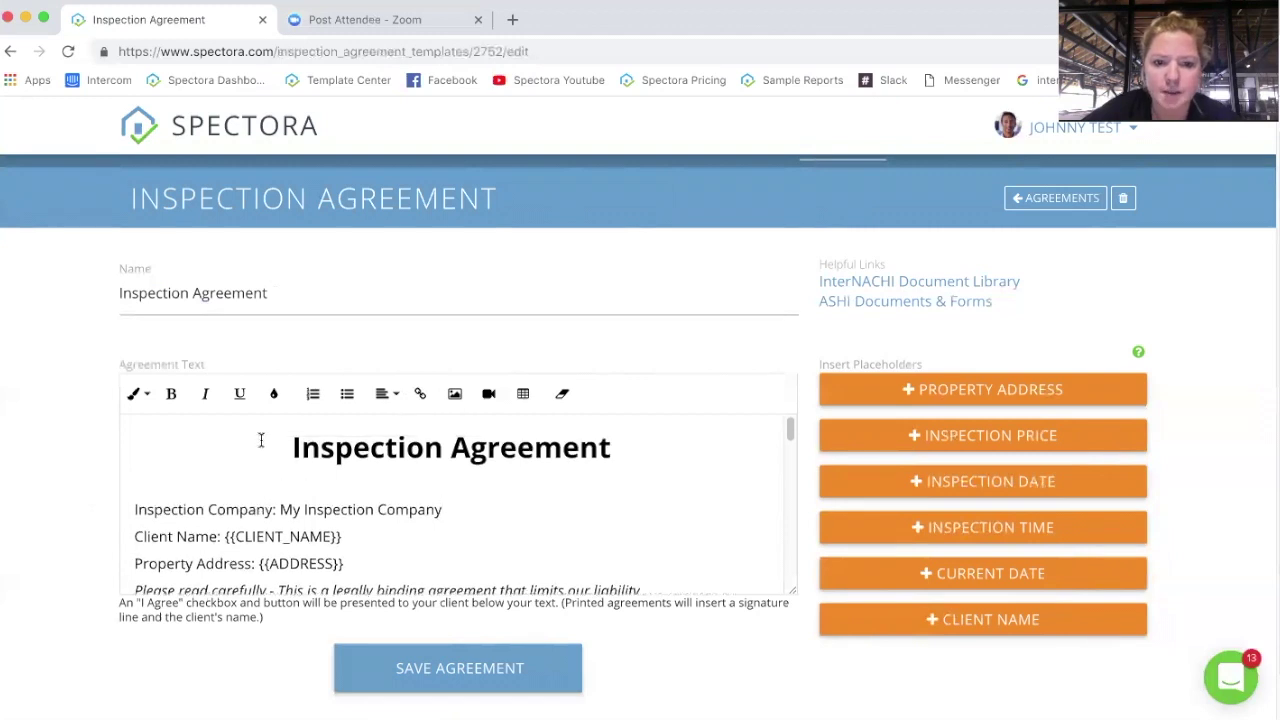
{"action": "scroll", "coordinate": [587, 511], "scroll_direction": "down", "scroll_amount": 2}
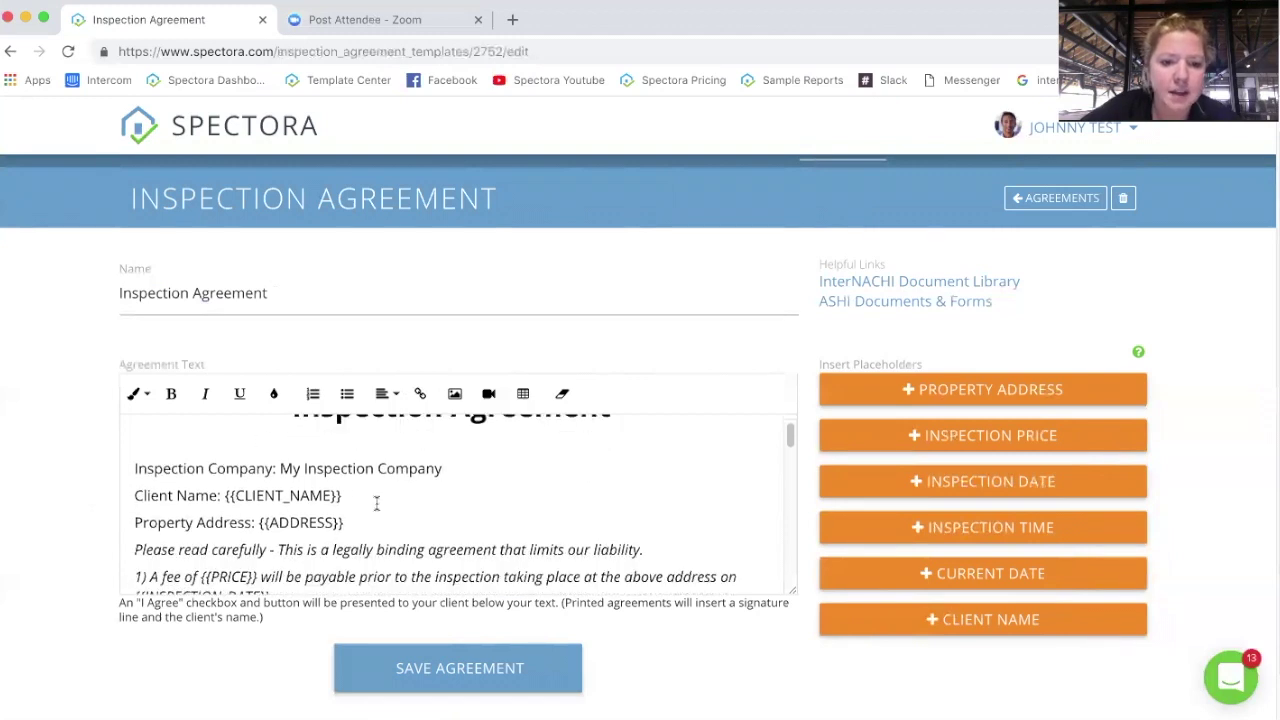
{"action": "left_click_drag", "start_coordinate": [342, 496], "coordinate": [225, 497]}
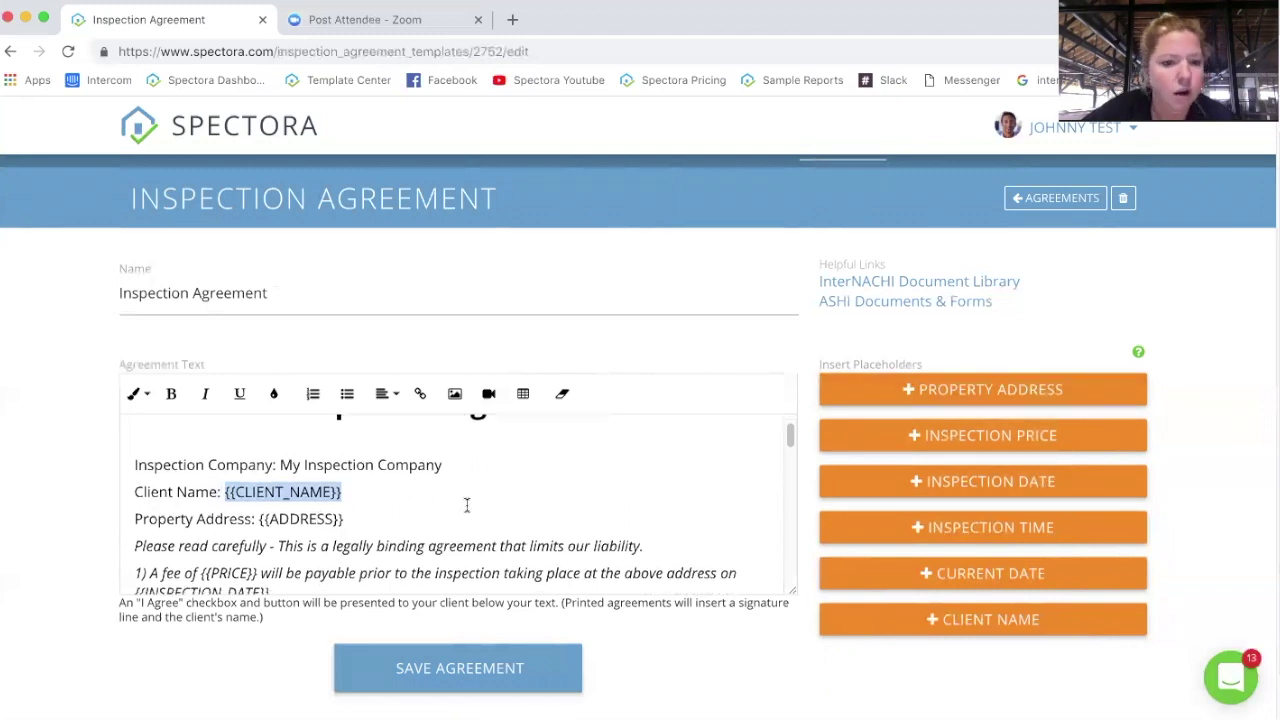
{"action": "scroll", "coordinate": [466, 506], "scroll_direction": "down", "scroll_amount": 3}
{"action": "scroll", "coordinate": [466, 506], "scroll_direction": "down", "scroll_amount": 15}
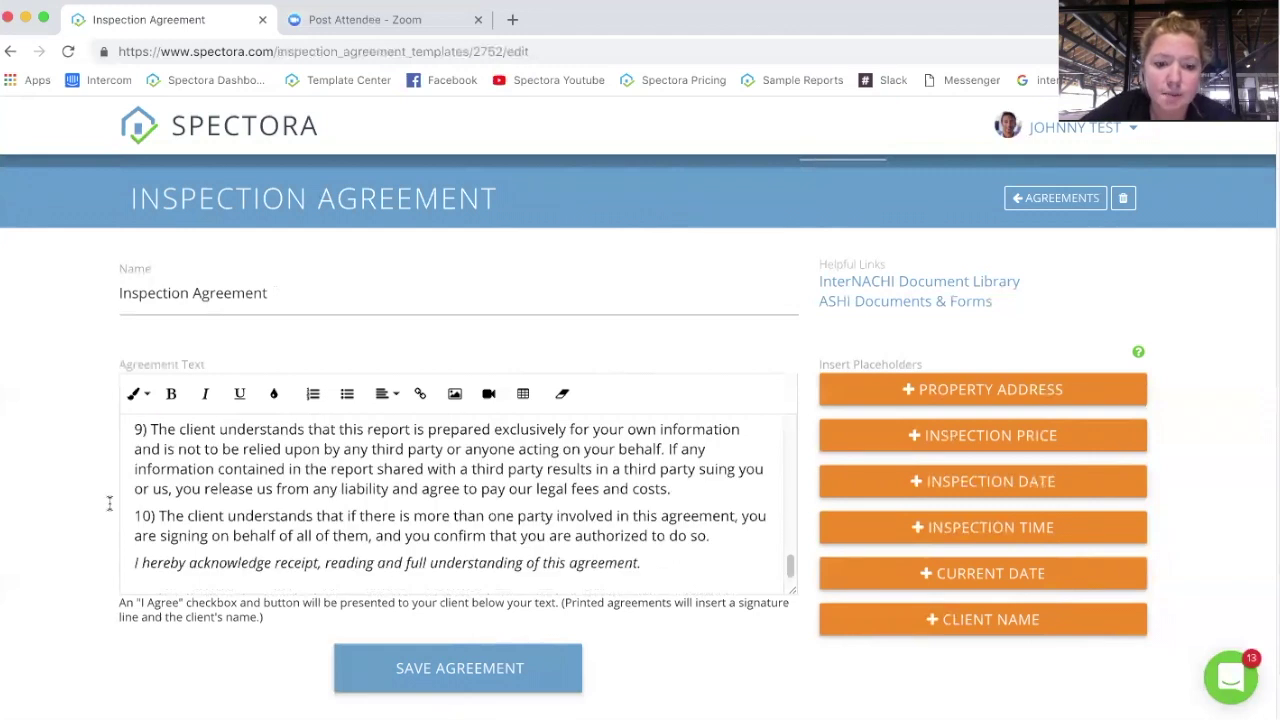
{"action": "scroll", "coordinate": [82, 503], "scroll_direction": "up", "scroll_amount": 1}
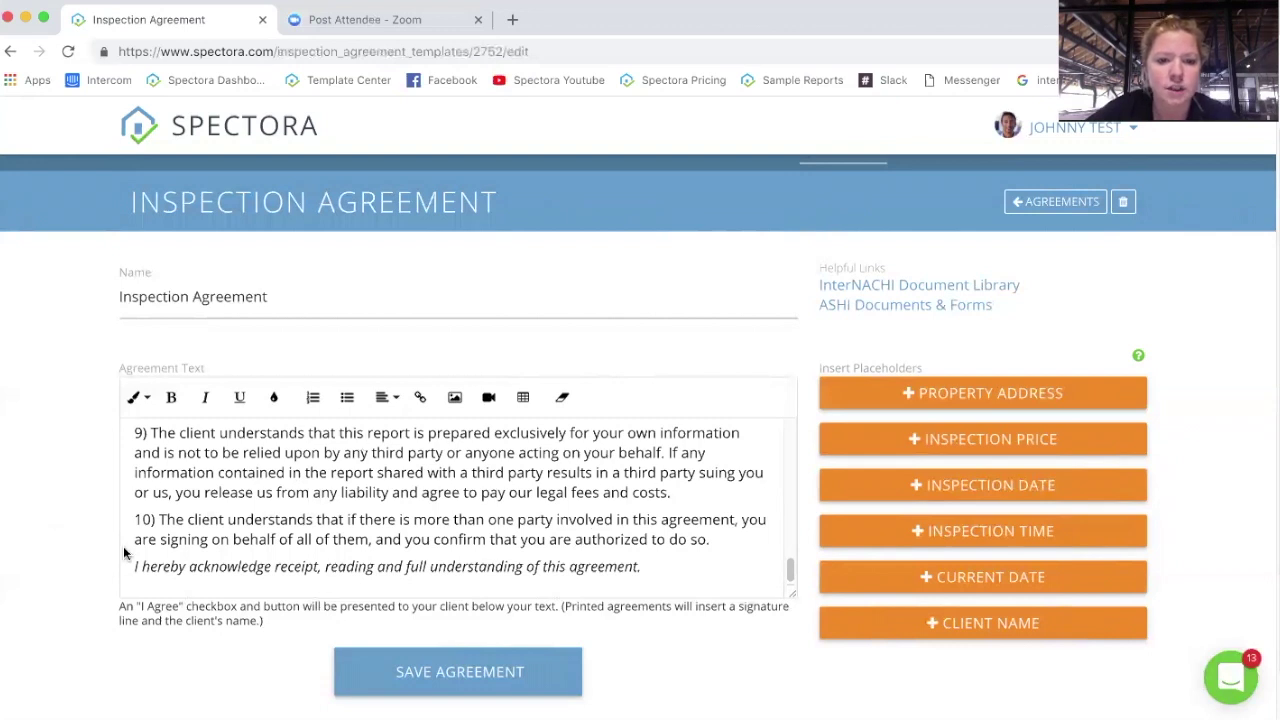
{"action": "left_click", "coordinate": [452, 672]}
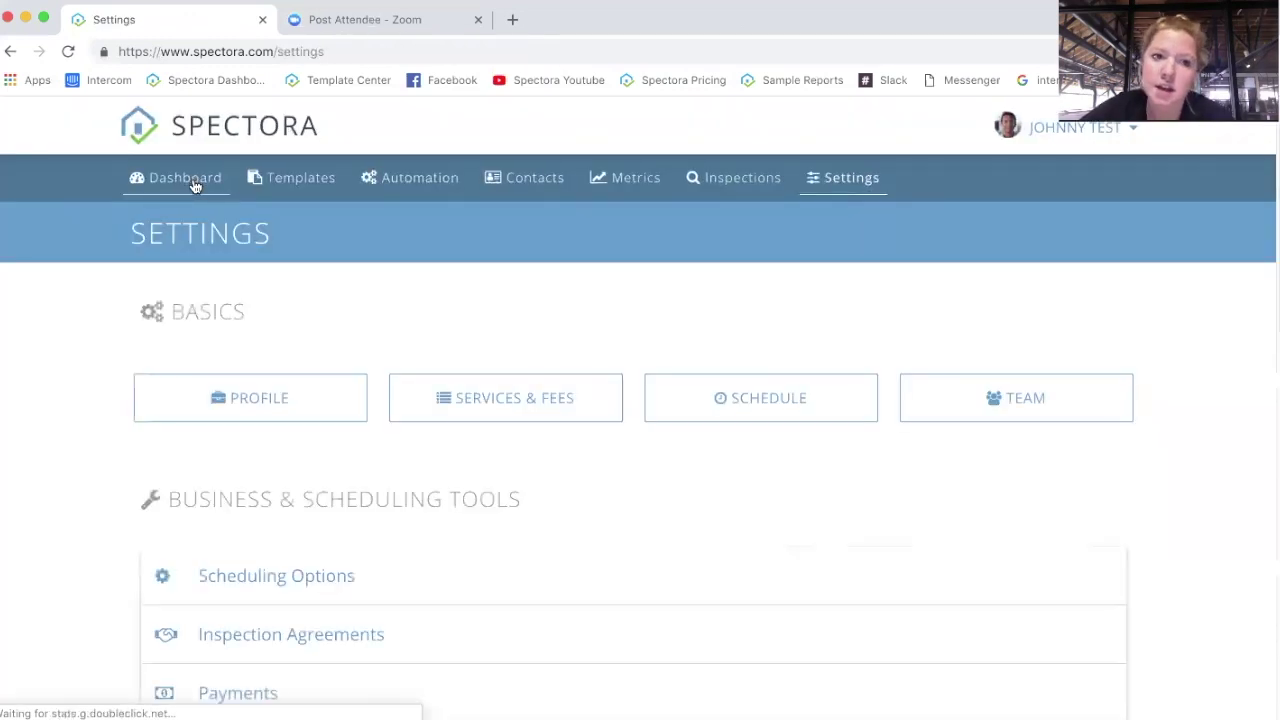
Step: Return to the dashboard and open the details of today's 8:00 am inspection that has the Residential Report
{"action": "left_click", "coordinate": [188, 178]}
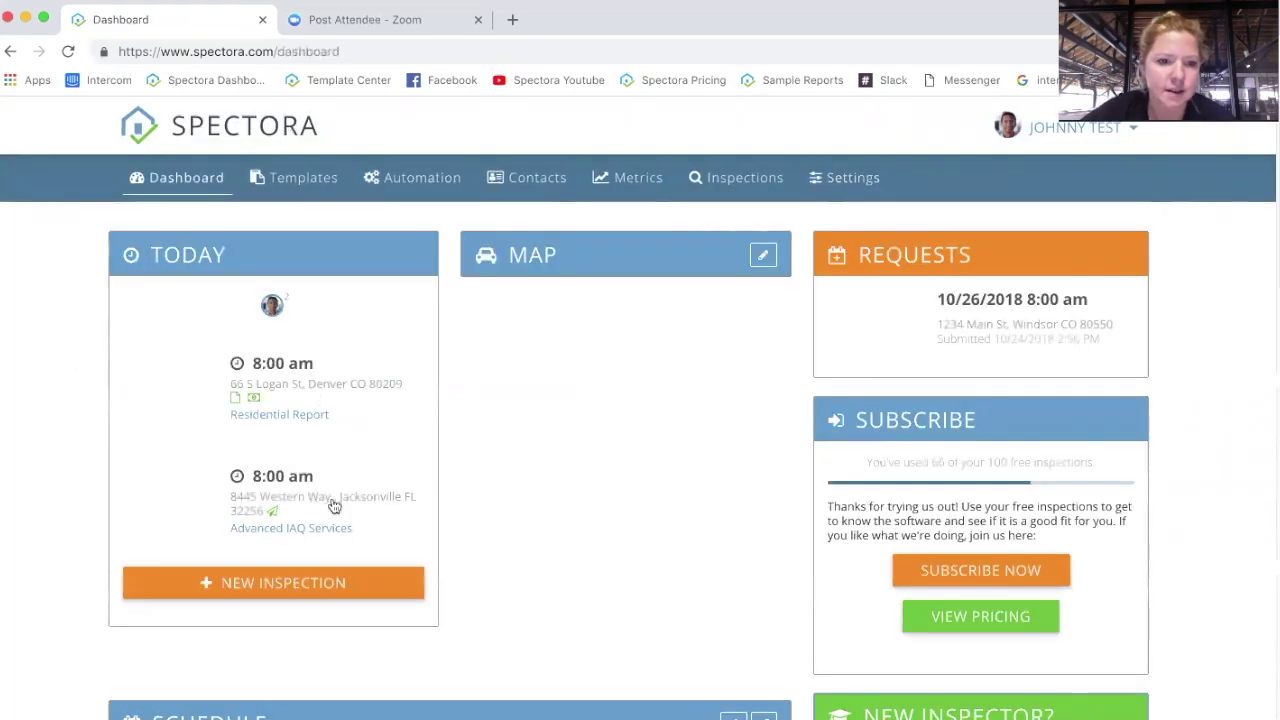
{"action": "mouse_move", "coordinate": [334, 380]}
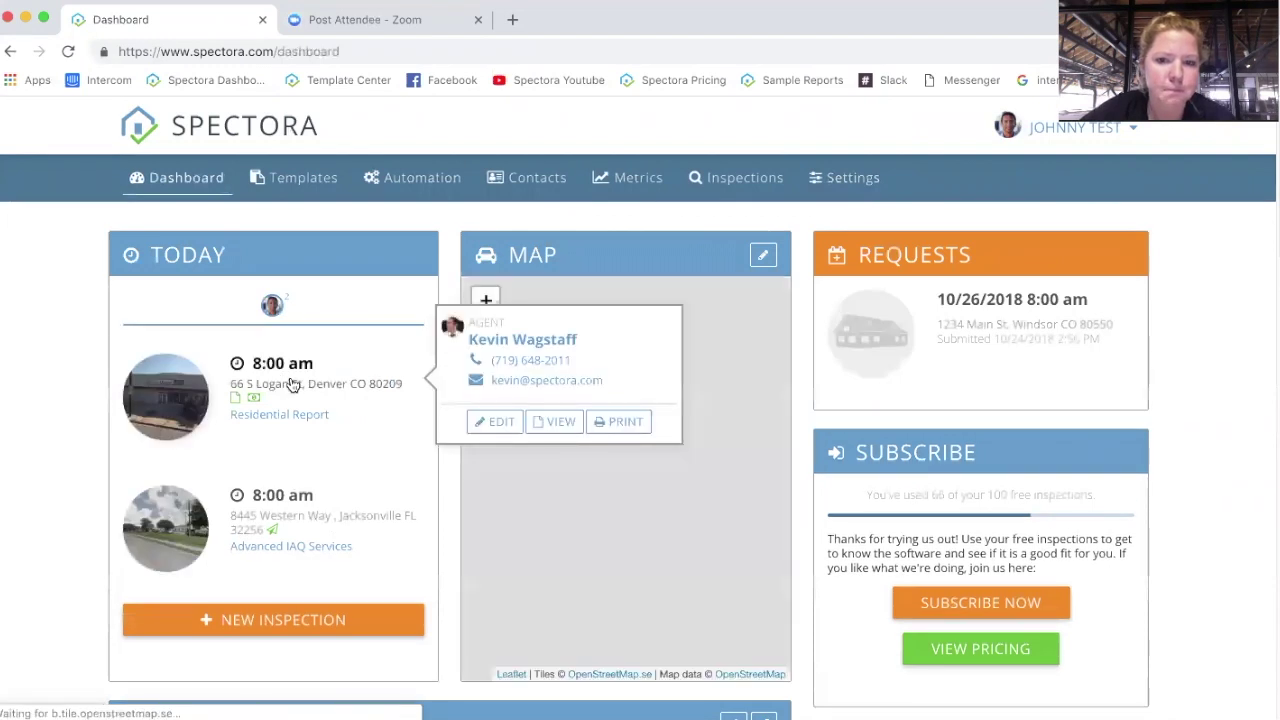
{"action": "left_click", "coordinate": [293, 385]}
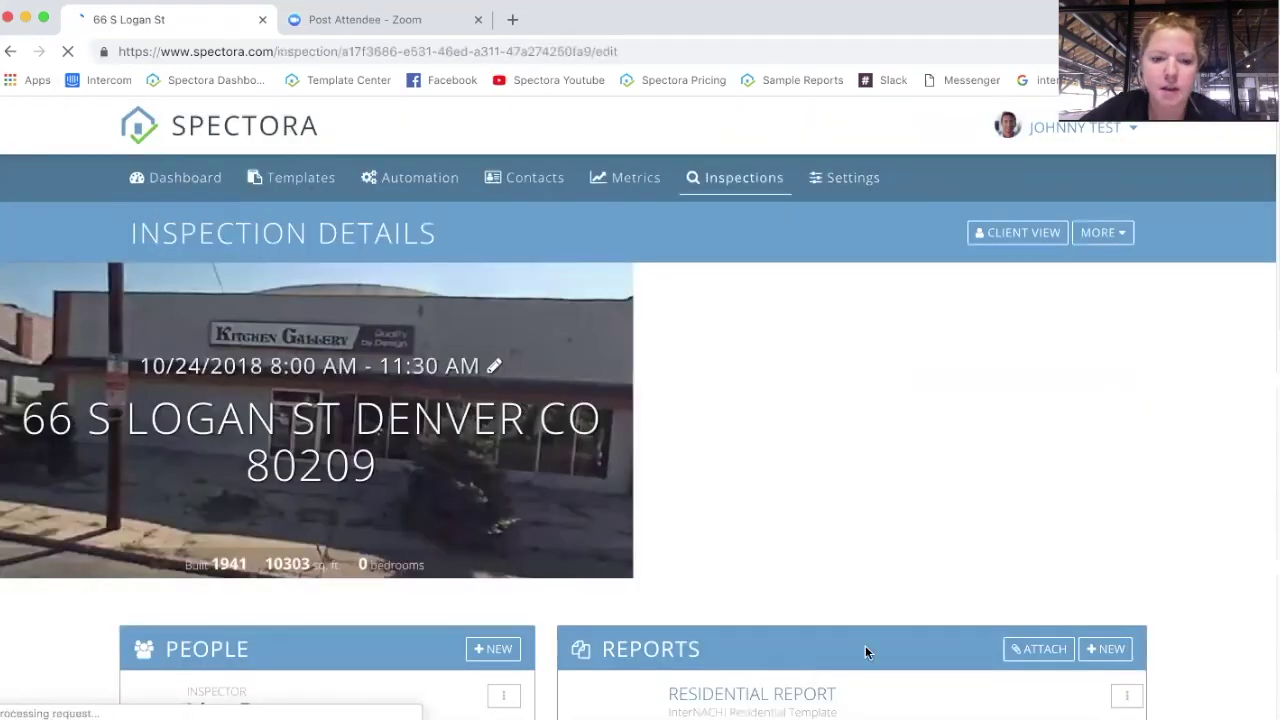
Step: Add a new agreement to the inspection using the Inspection Agreement template
{"action": "scroll", "coordinate": [865, 650], "scroll_direction": "down", "scroll_amount": 8}
{"action": "scroll", "coordinate": [388, 557], "scroll_direction": "down", "scroll_amount": 2}
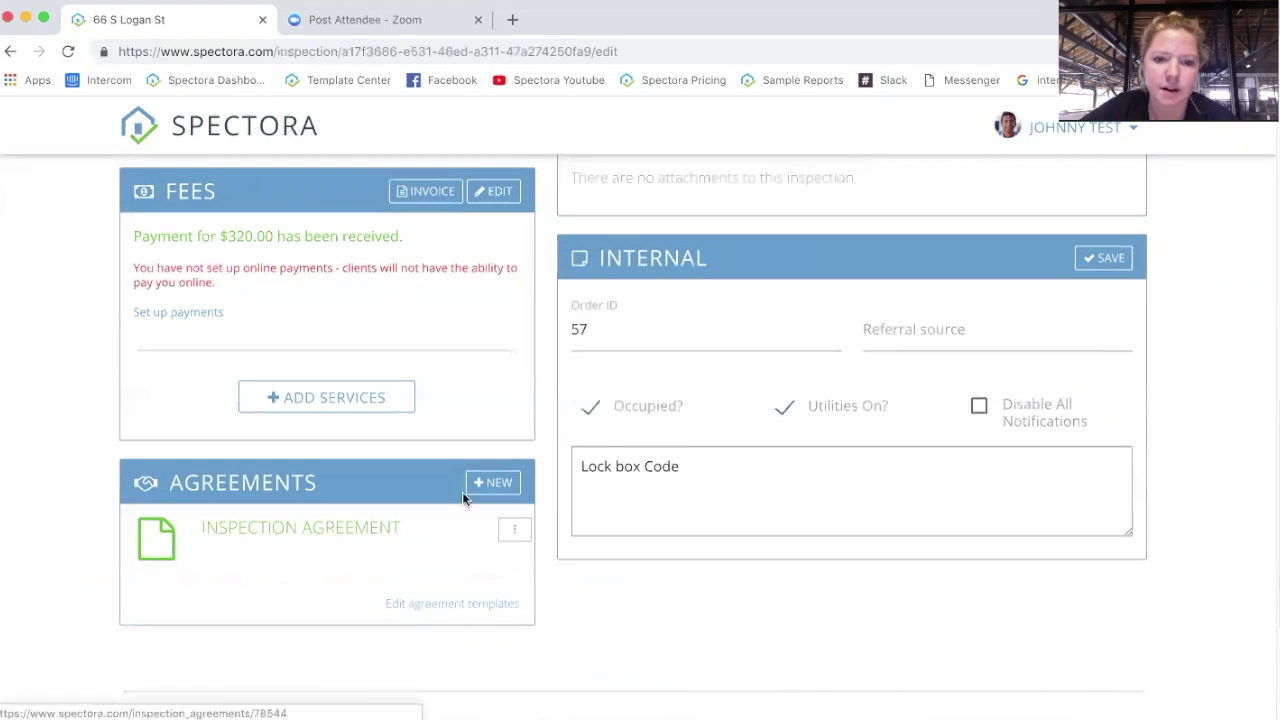
{"action": "left_click", "coordinate": [490, 494]}
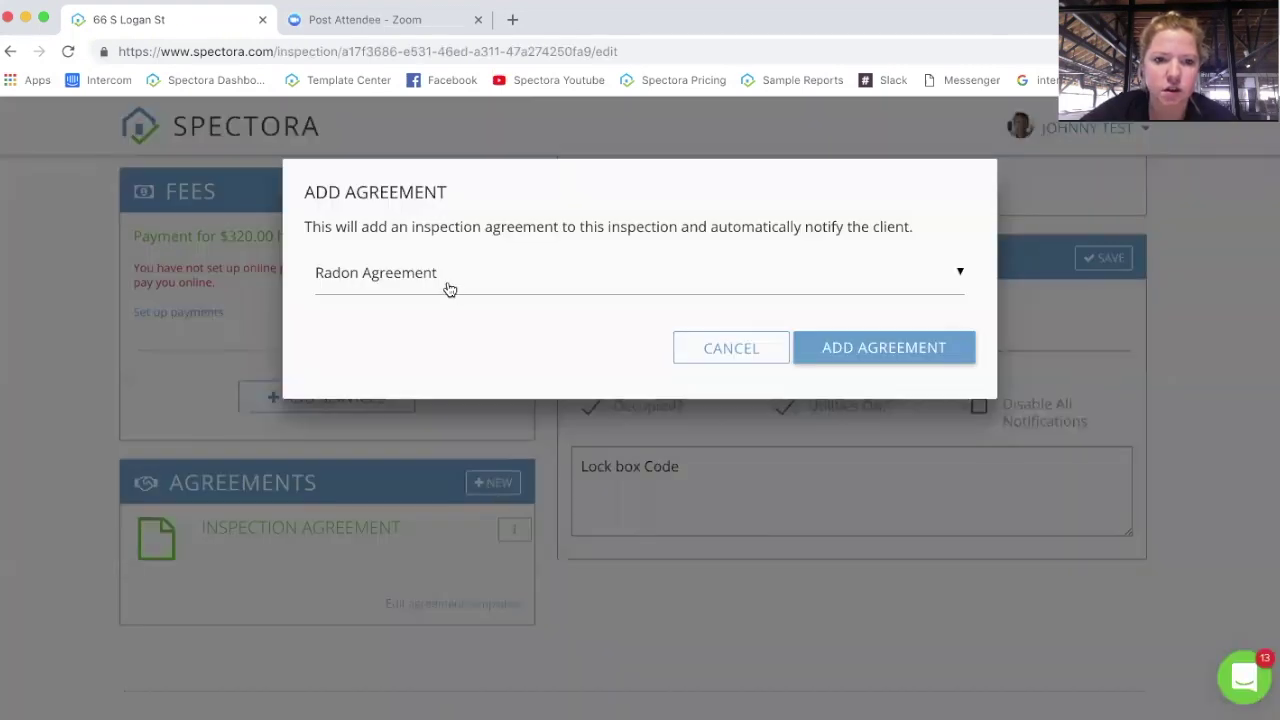
{"action": "left_click", "coordinate": [446, 280]}
{"action": "left_click", "coordinate": [443, 318]}
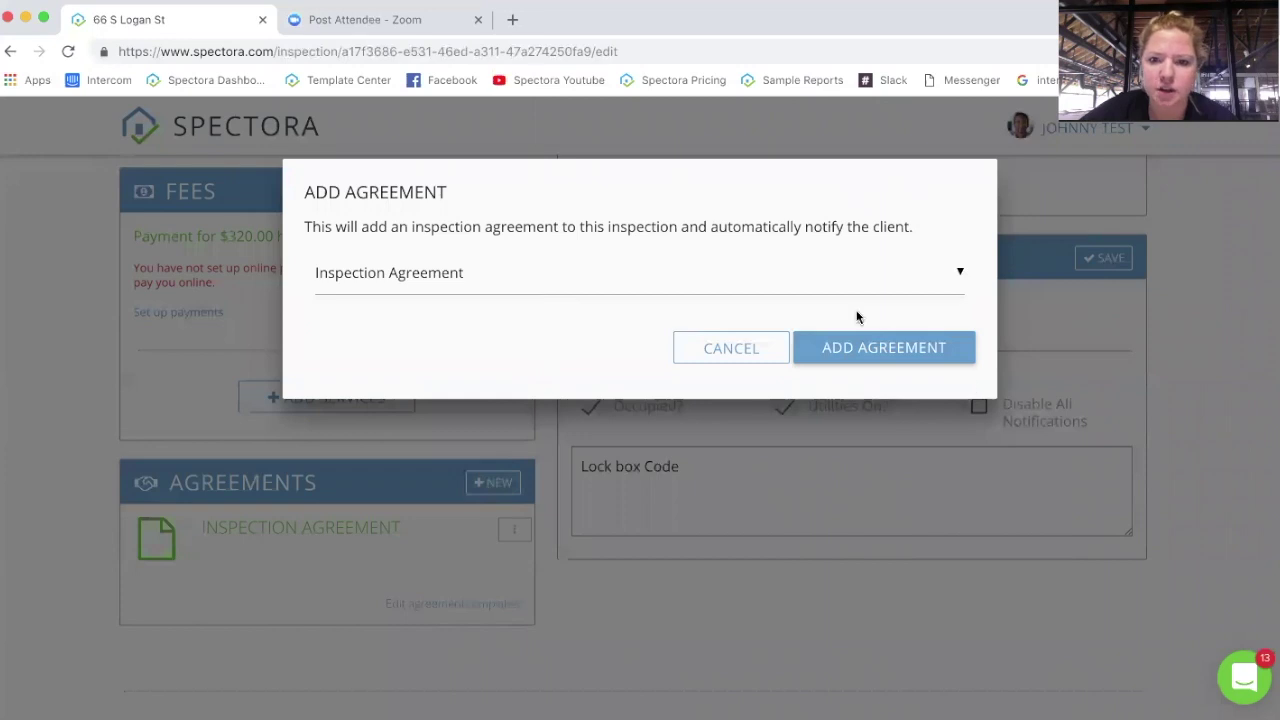
{"action": "left_click", "coordinate": [869, 347]}
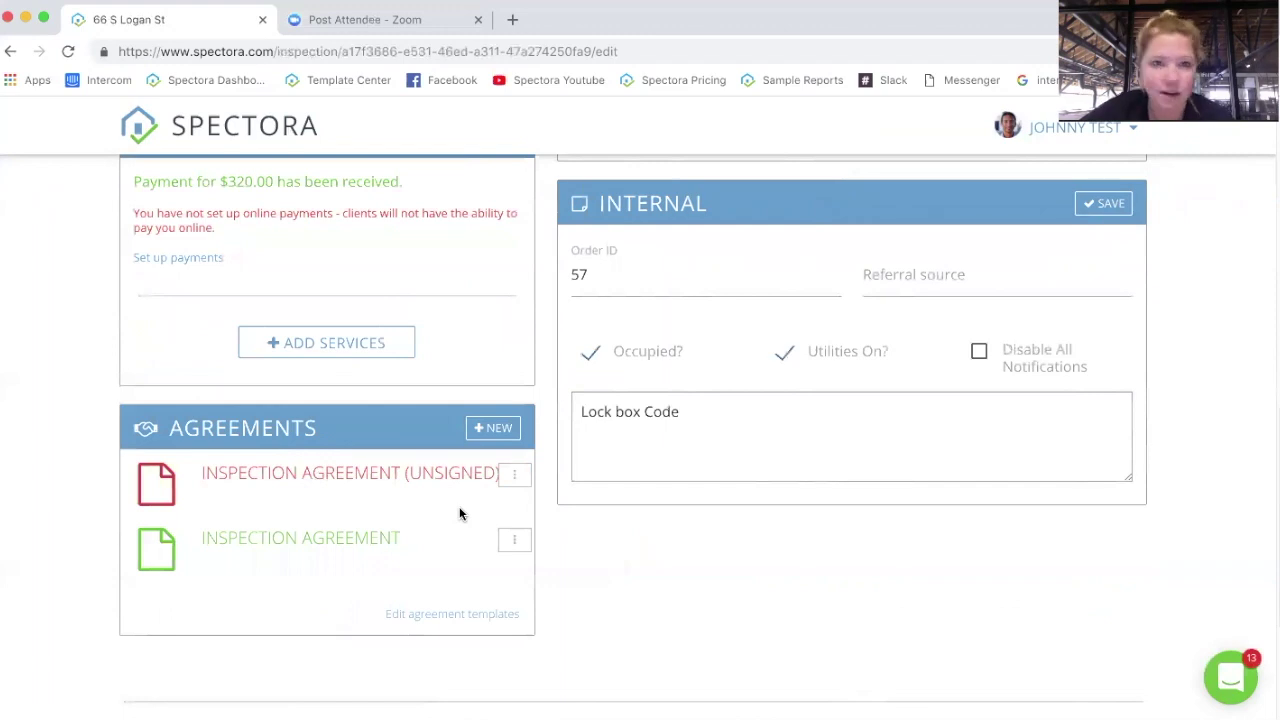
Step: Open the unsigned inspection agreement, read through its clauses, accept the terms and conditions, and submit it
{"action": "left_click", "coordinate": [367, 474]}
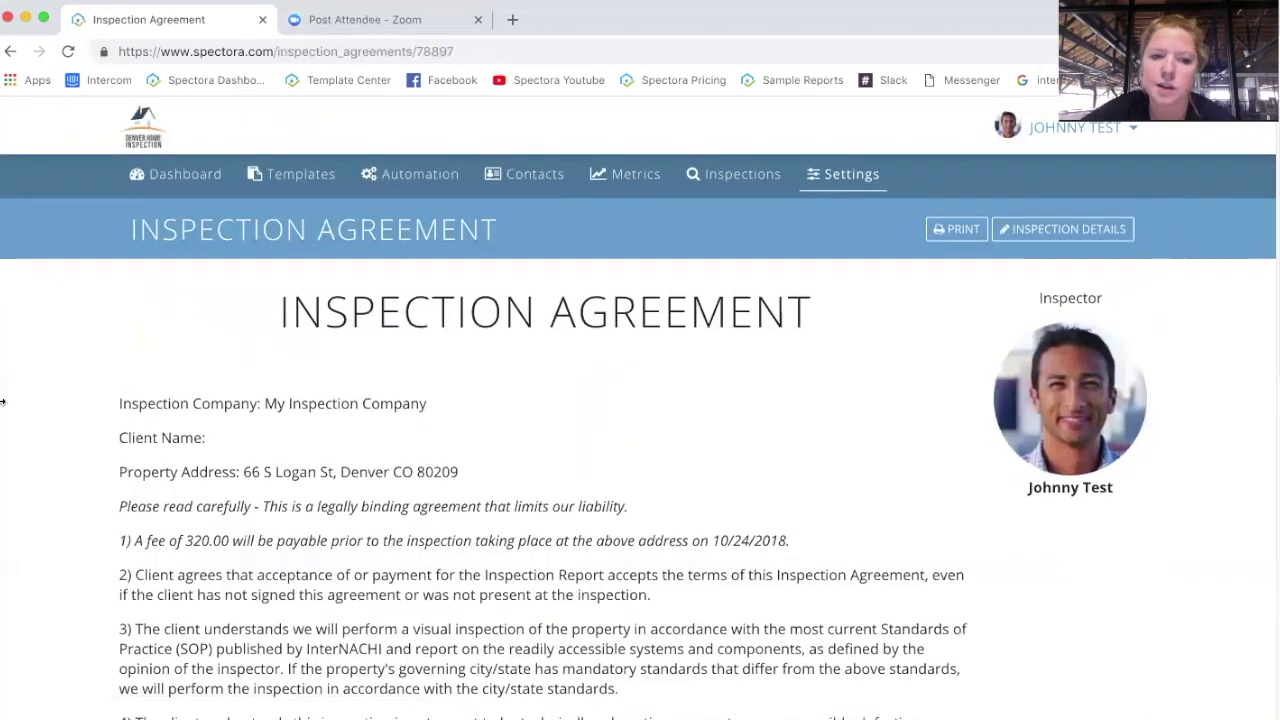
{"action": "scroll", "coordinate": [232, 431], "scroll_direction": "down", "scroll_amount": 1}
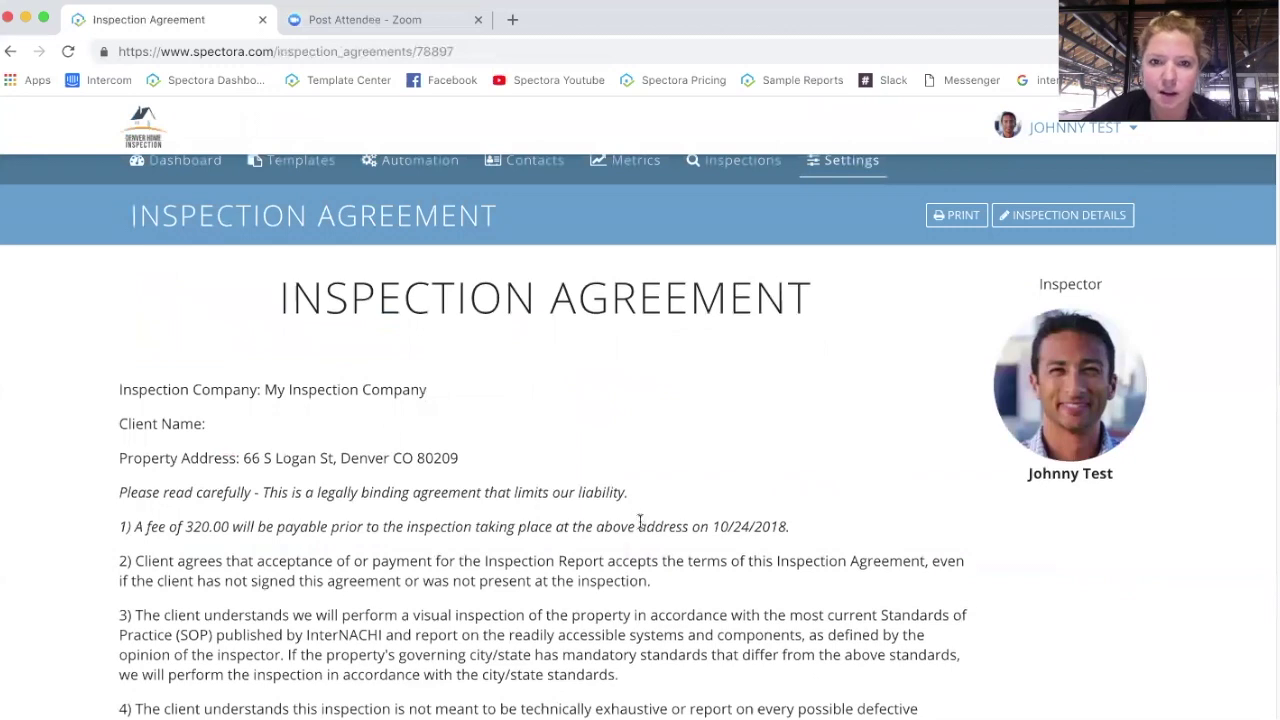
{"action": "scroll", "coordinate": [636, 517], "scroll_direction": "down", "scroll_amount": 3}
{"action": "scroll", "coordinate": [636, 517], "scroll_direction": "down", "scroll_amount": 10}
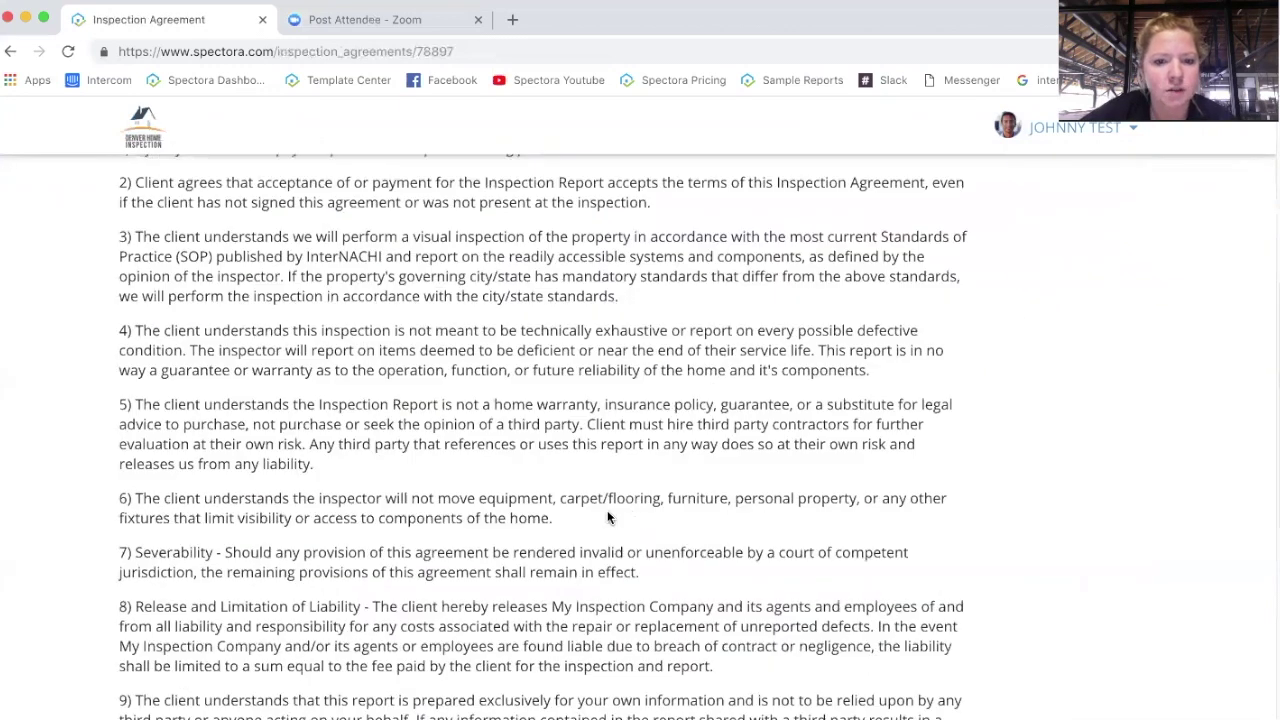
{"action": "left_click", "coordinate": [279, 546]}
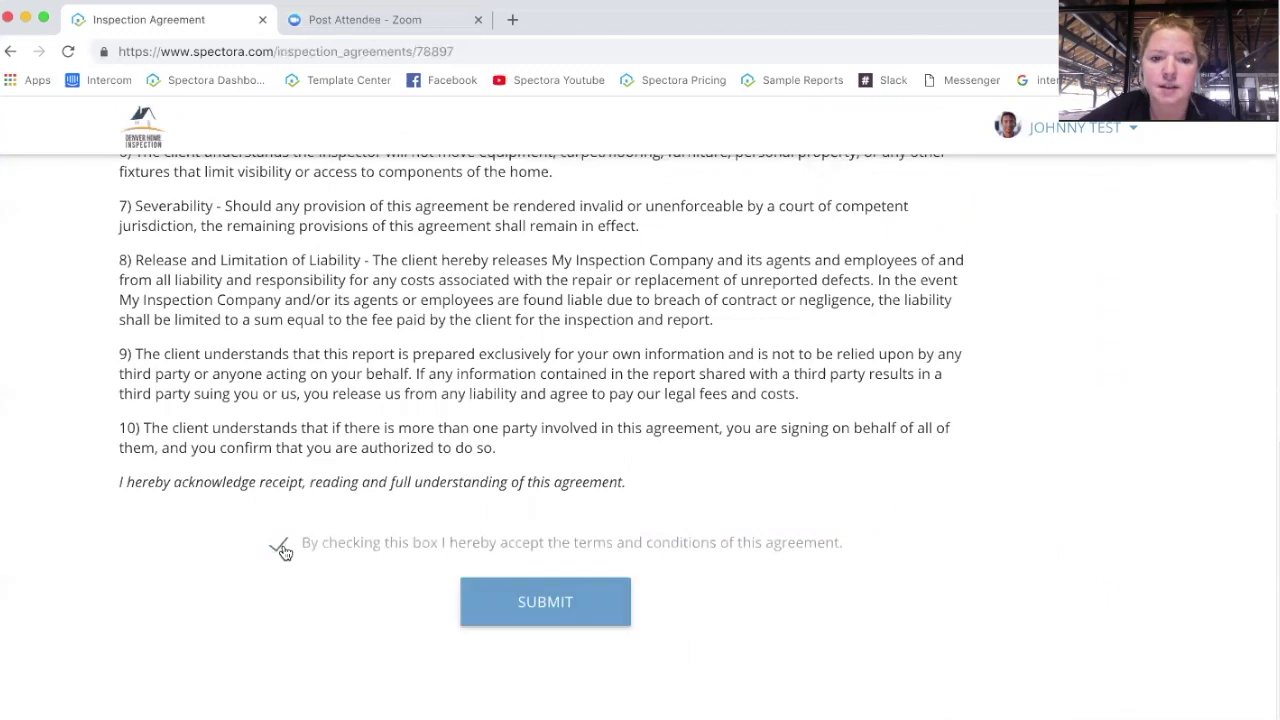
{"action": "left_click", "coordinate": [536, 604]}
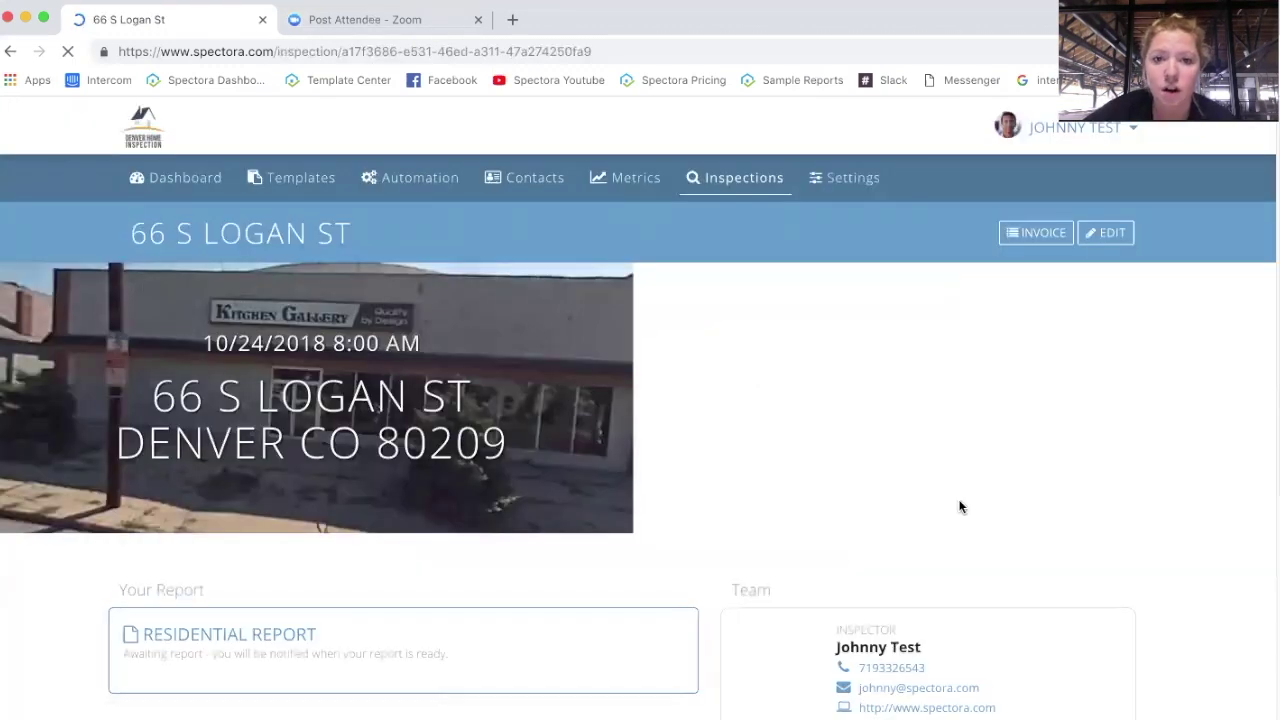